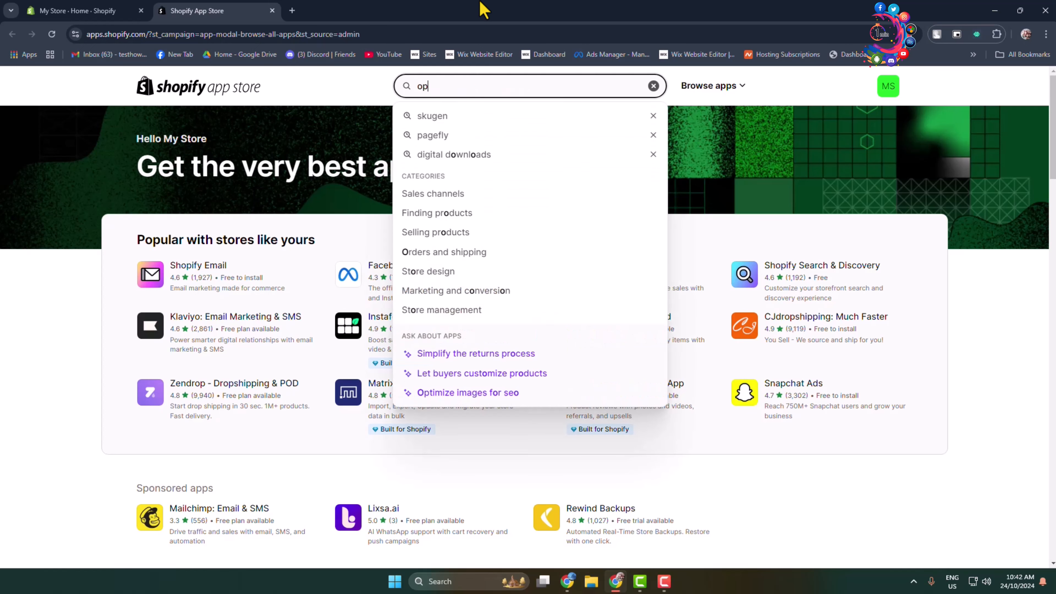
# Step: Search the app store for "popup" and open the POWR Popup: Sales Popup listing from the results
pyautogui.write('popup')
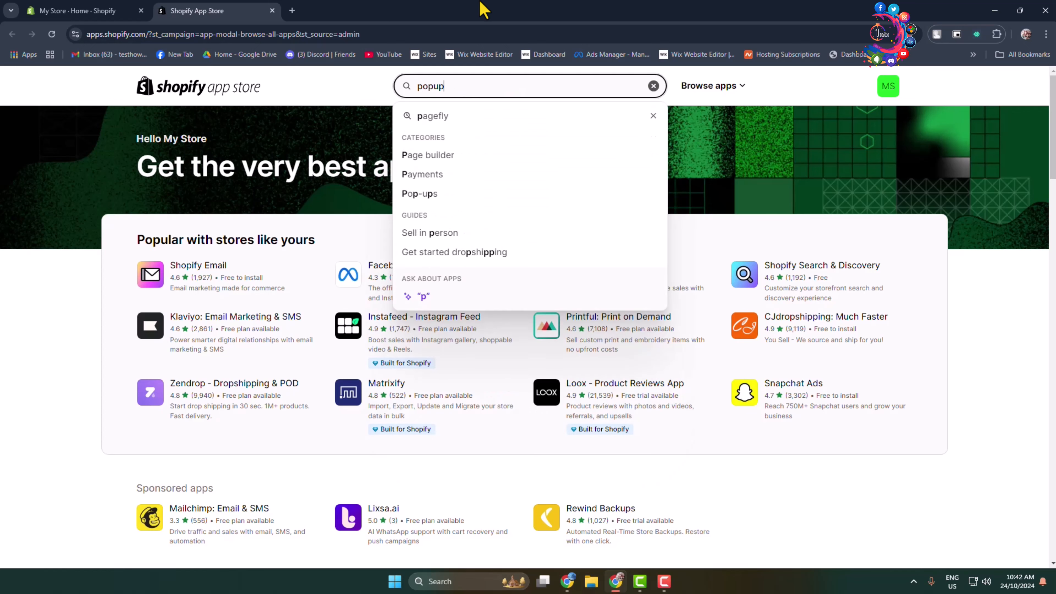
pyautogui.press('Return')
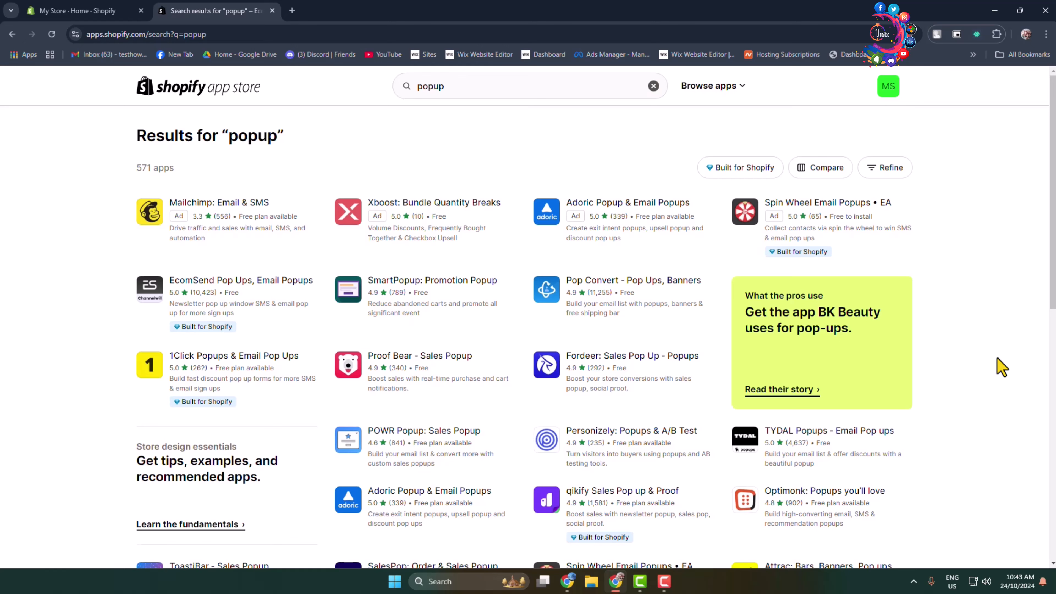
pyautogui.scroll(-7, 1038, 412)
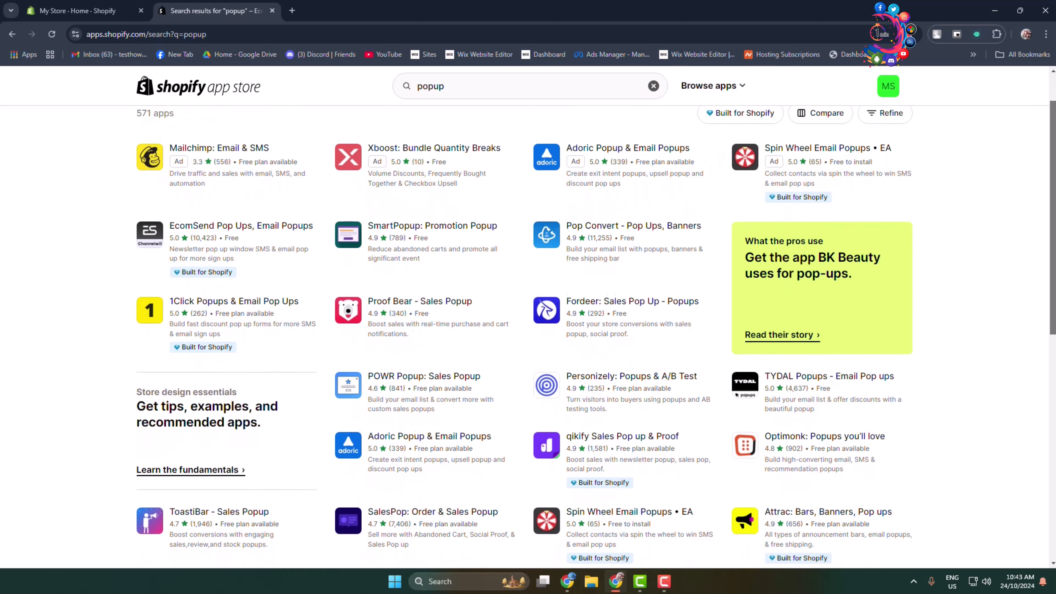
pyautogui.scroll(4, 1038, 421)
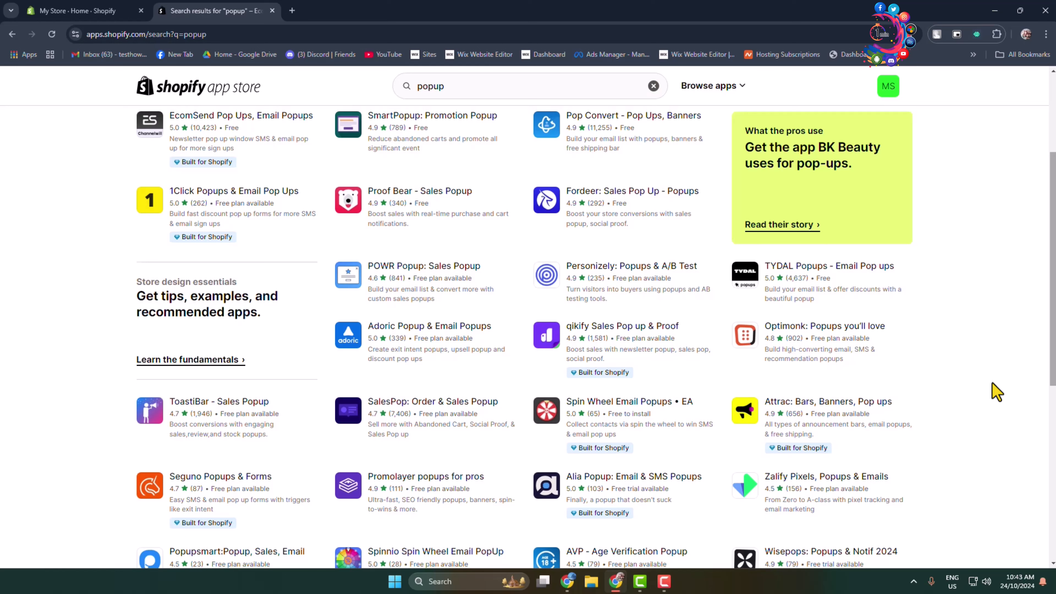
pyautogui.scroll(-1, 1052, 293)
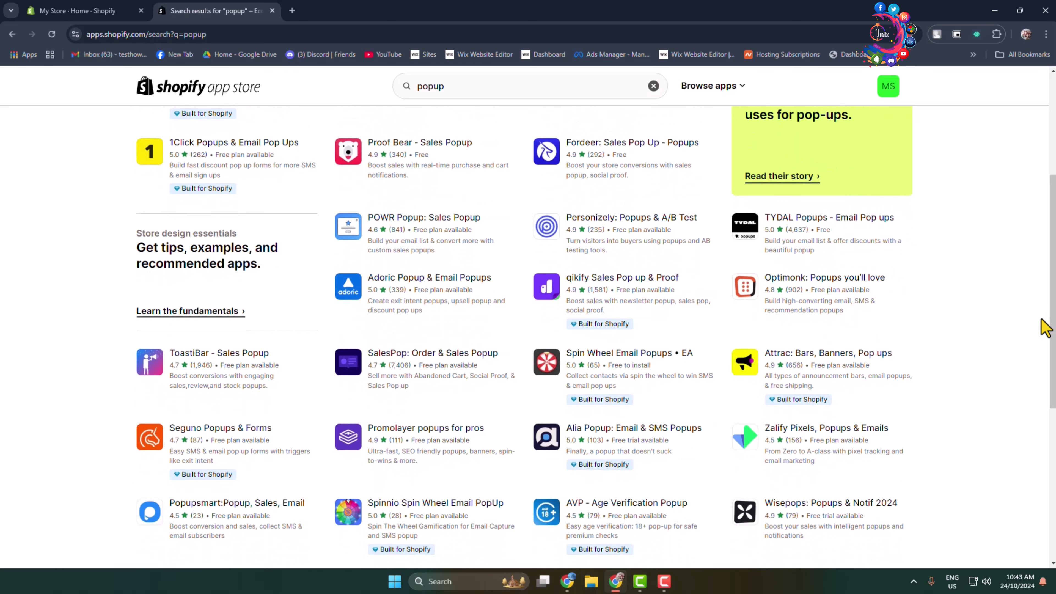
pyautogui.scroll(4, 1049, 310)
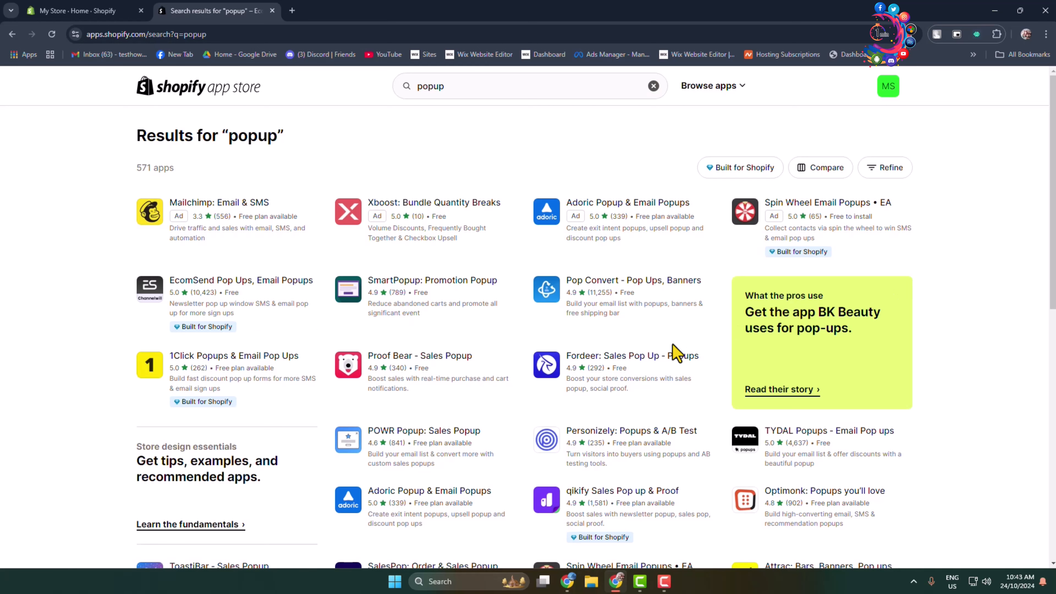
pyautogui.scroll(-4, 677, 354)
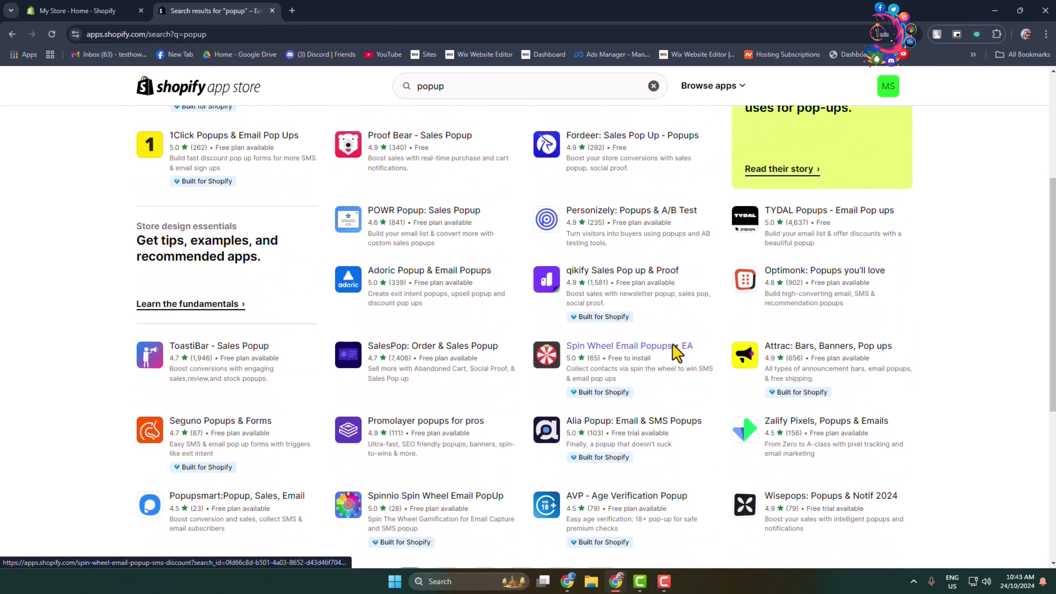
pyautogui.scroll(4, 676, 351)
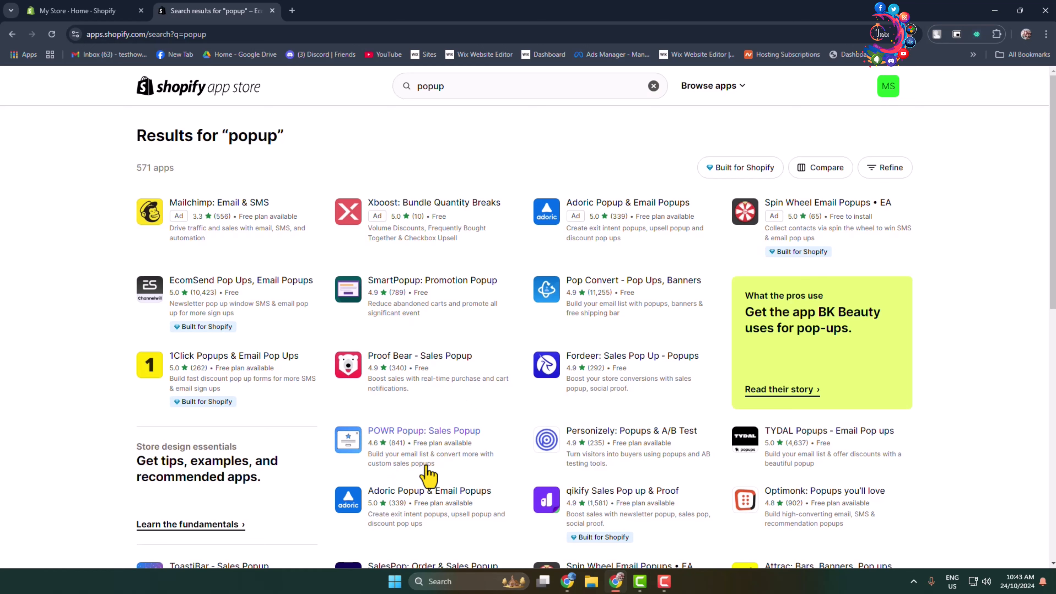
pyautogui.click(392, 442)
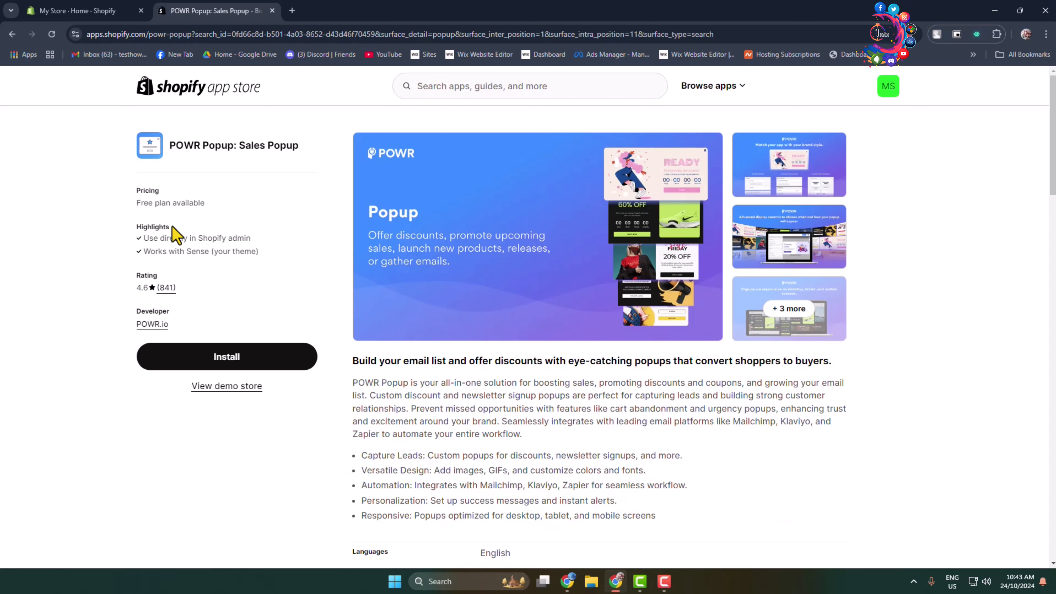
# Step: Install the POWR Popup app on the store and approve its requested data access
pyautogui.moveTo(205, 204); pyautogui.dragTo(132, 199)
pyautogui.click(201, 203)
pyautogui.click(235, 362)
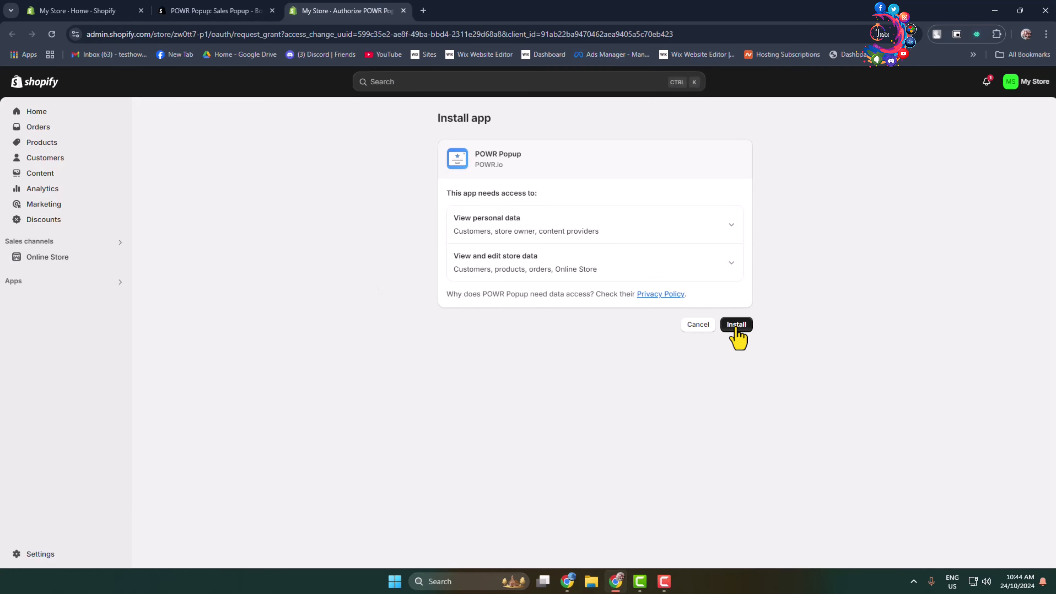
pyautogui.click(737, 327)
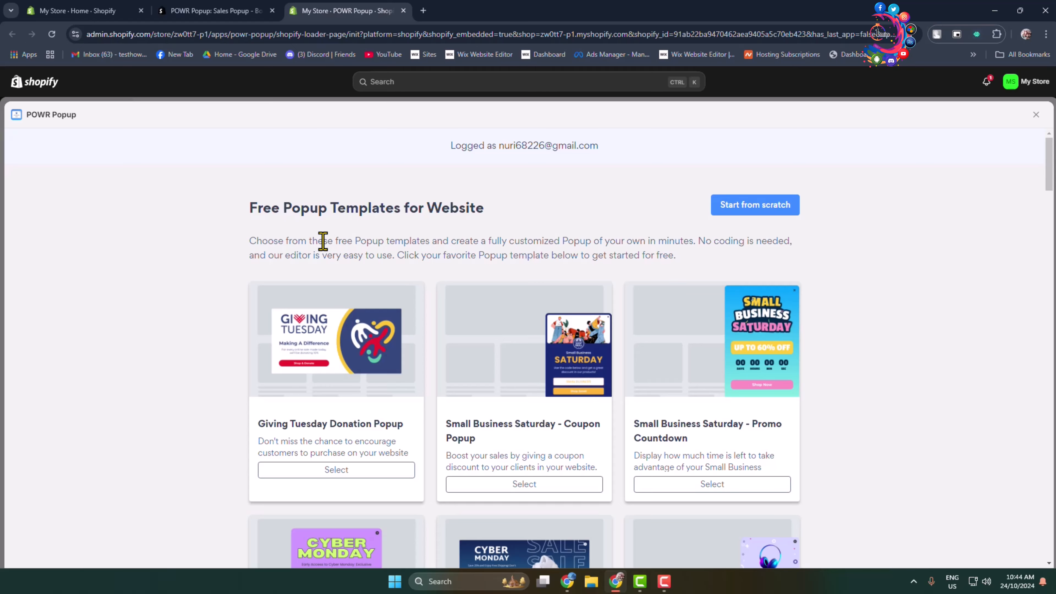
# Step: Look through the free popup templates and select the Thanksgiving Popup template
pyautogui.scroll(-1, 323, 242)
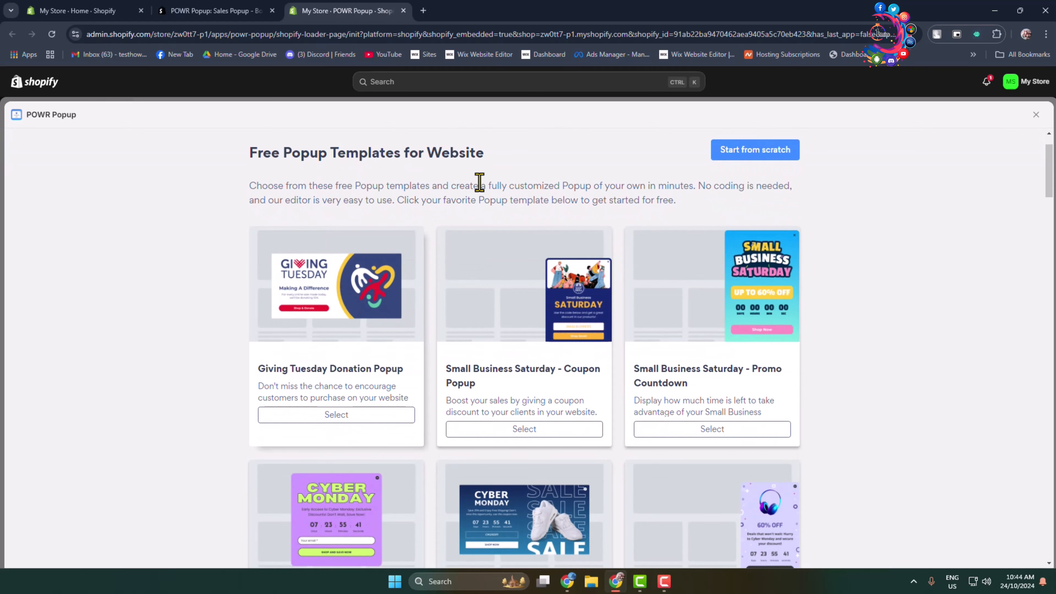
pyautogui.scroll(-5, 837, 324)
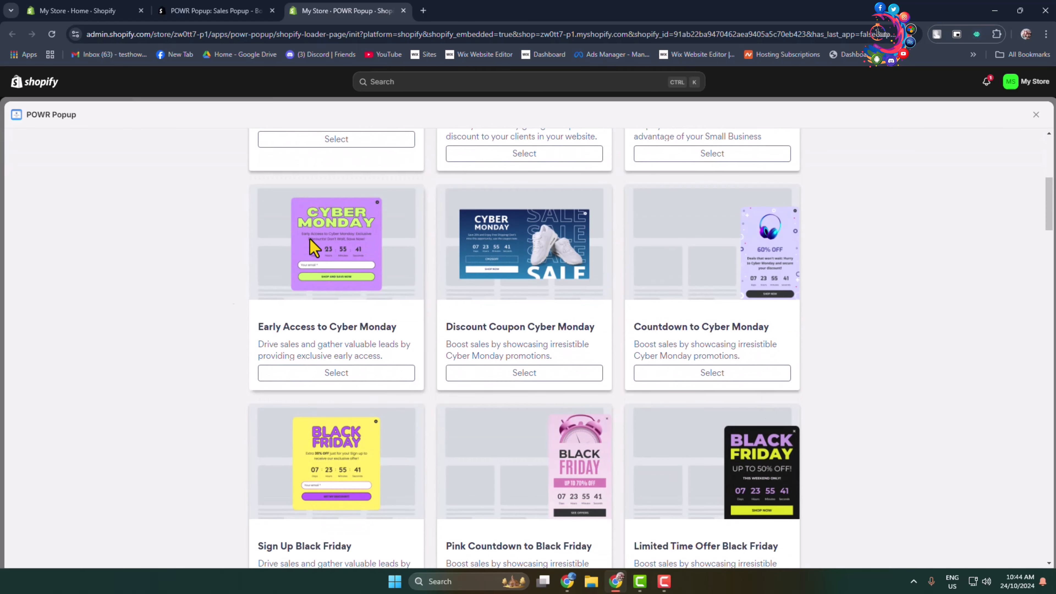
pyautogui.scroll(-8, 625, 382)
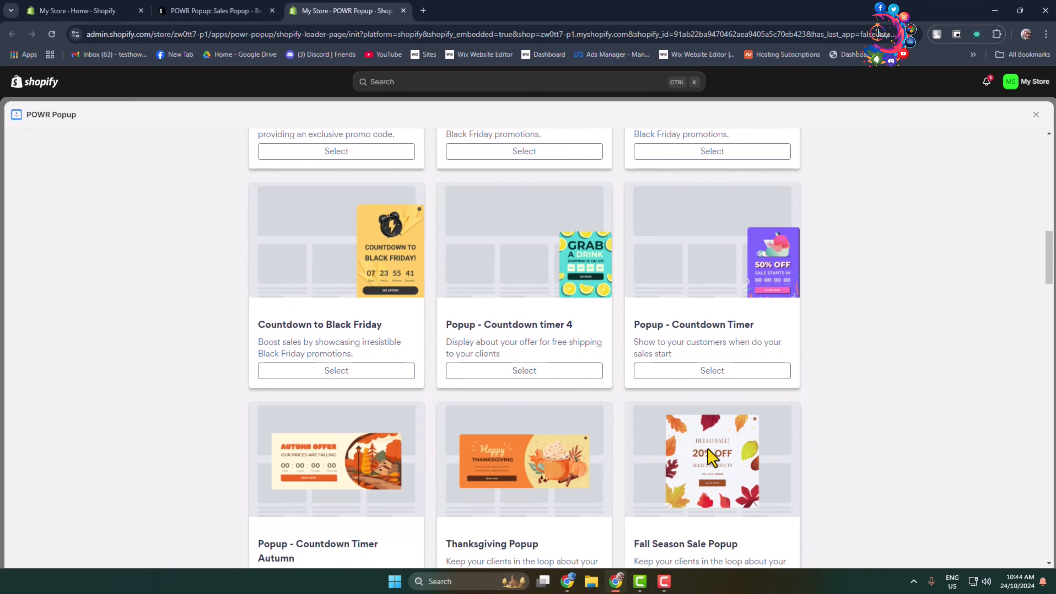
pyautogui.scroll(-8, 712, 458)
pyautogui.scroll(-4, 673, 498)
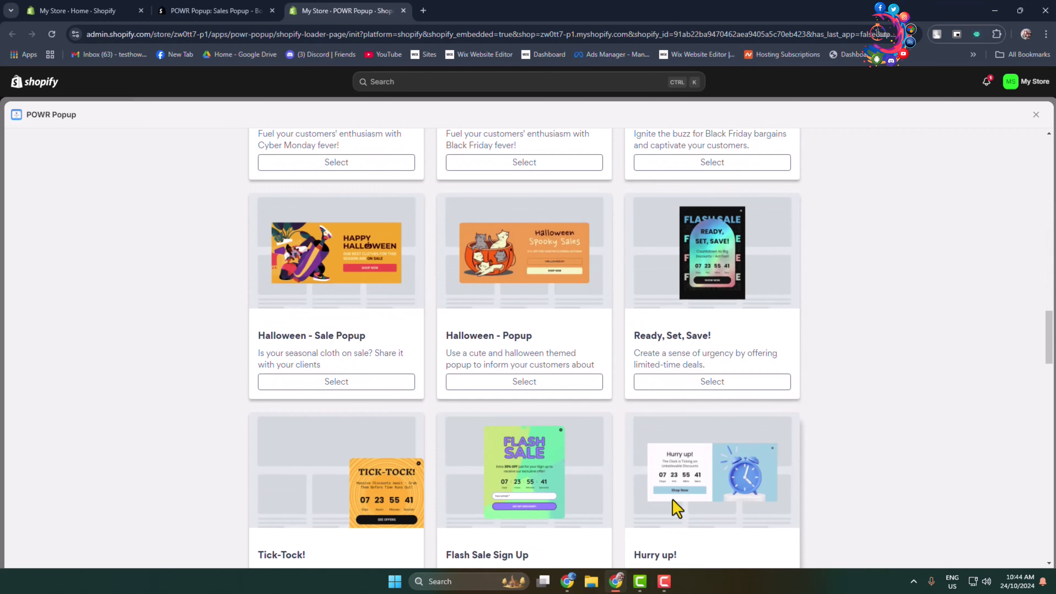
pyautogui.scroll(6, 672, 503)
pyautogui.scroll(4, 672, 499)
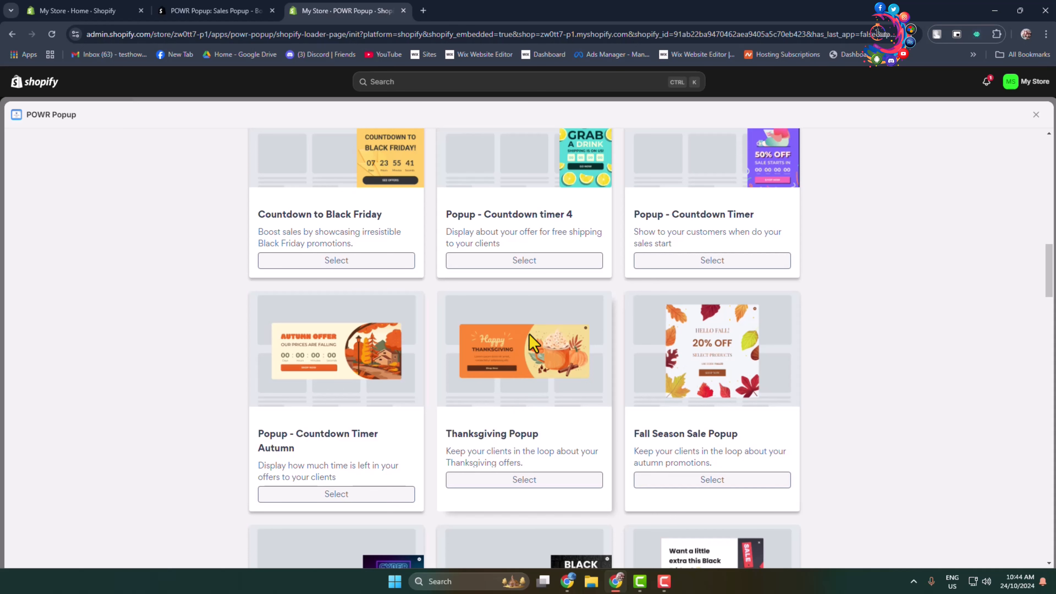
pyautogui.click(524, 479)
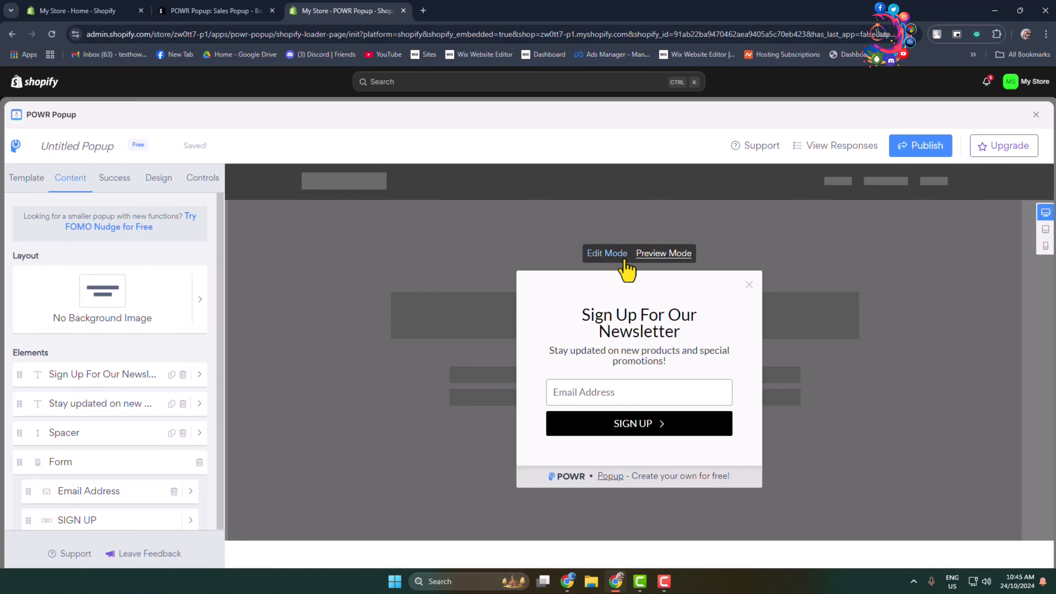
# Step: In edit mode, add a period to the end of the popup heading "Sign Up For Our Newsletter"
pyautogui.click(606, 255)
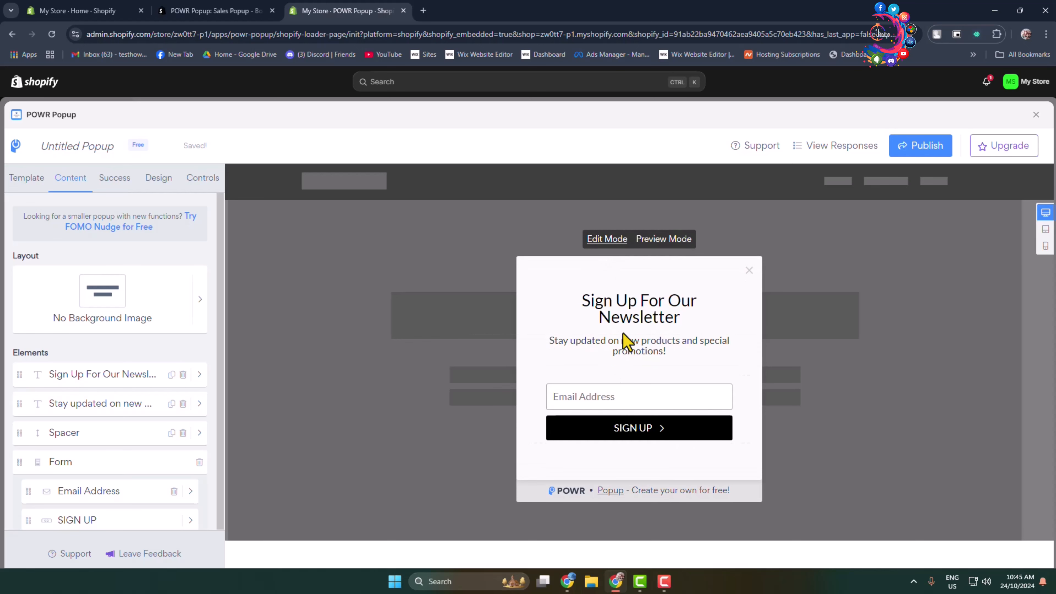
pyautogui.click(627, 303)
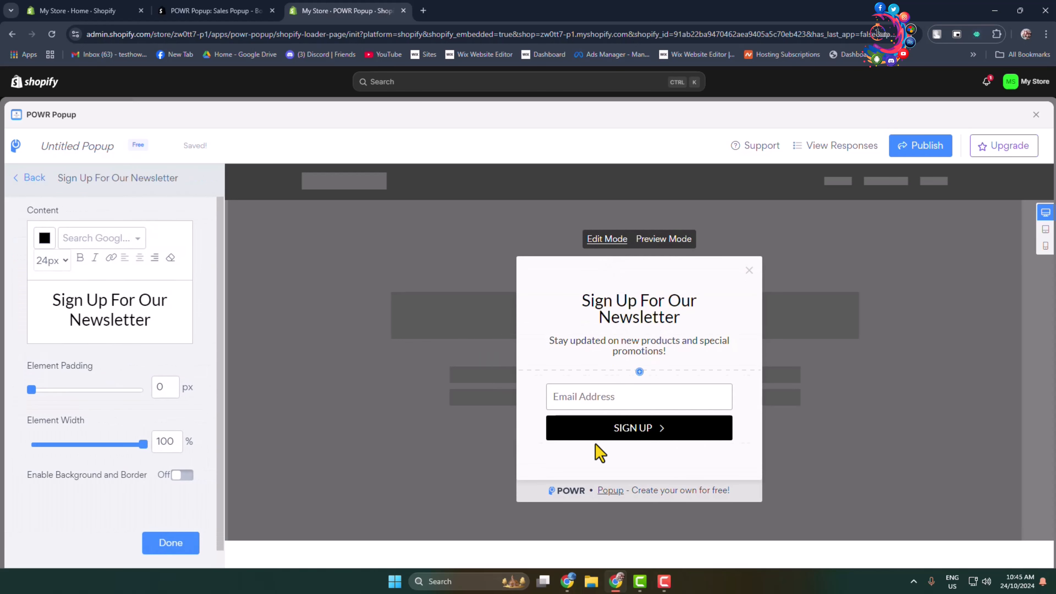
pyautogui.click(637, 327)
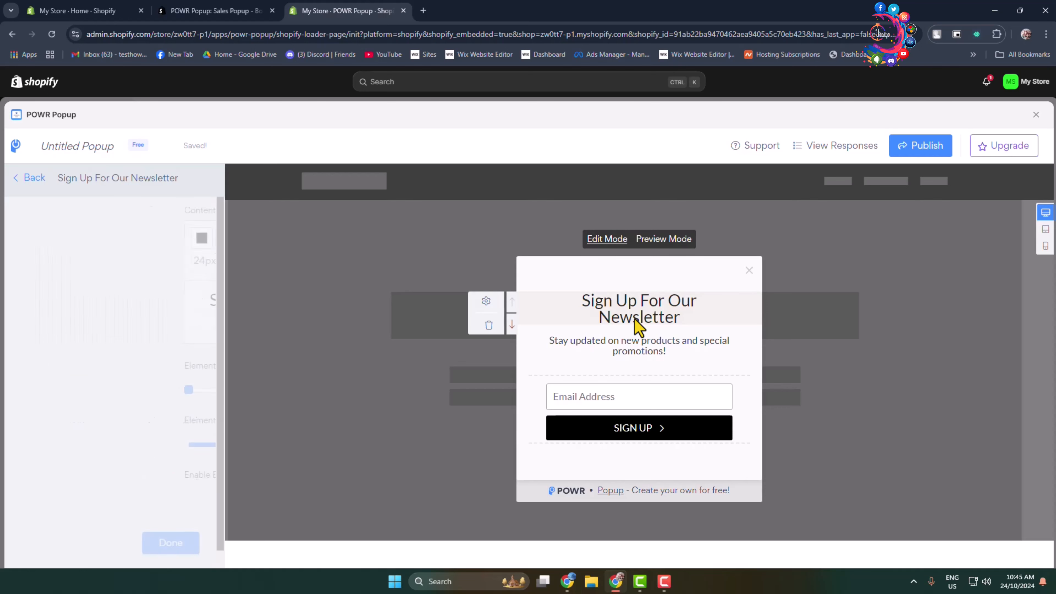
pyautogui.click(152, 322)
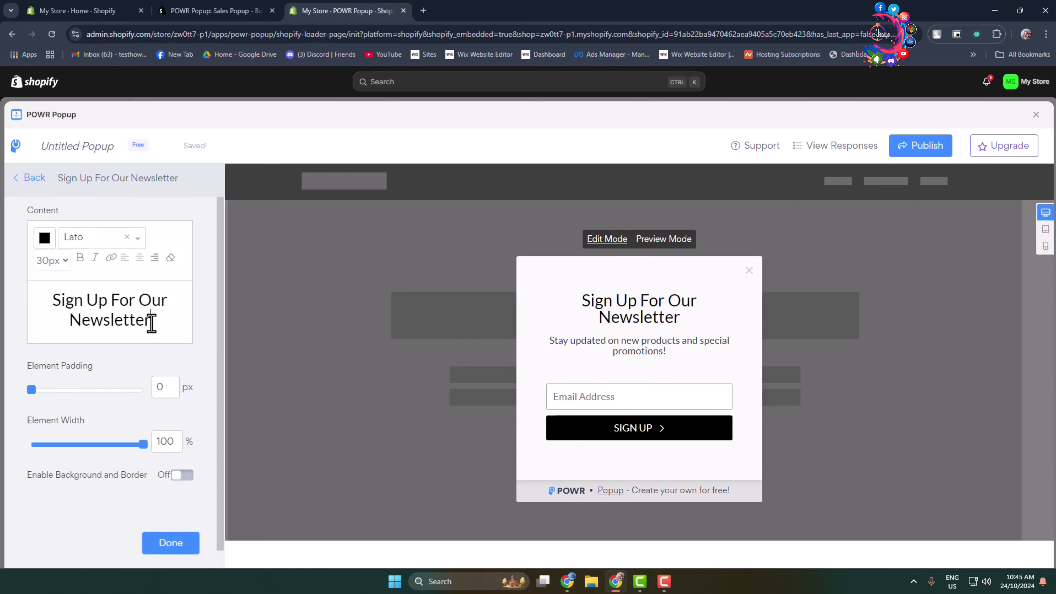
pyautogui.write('.')
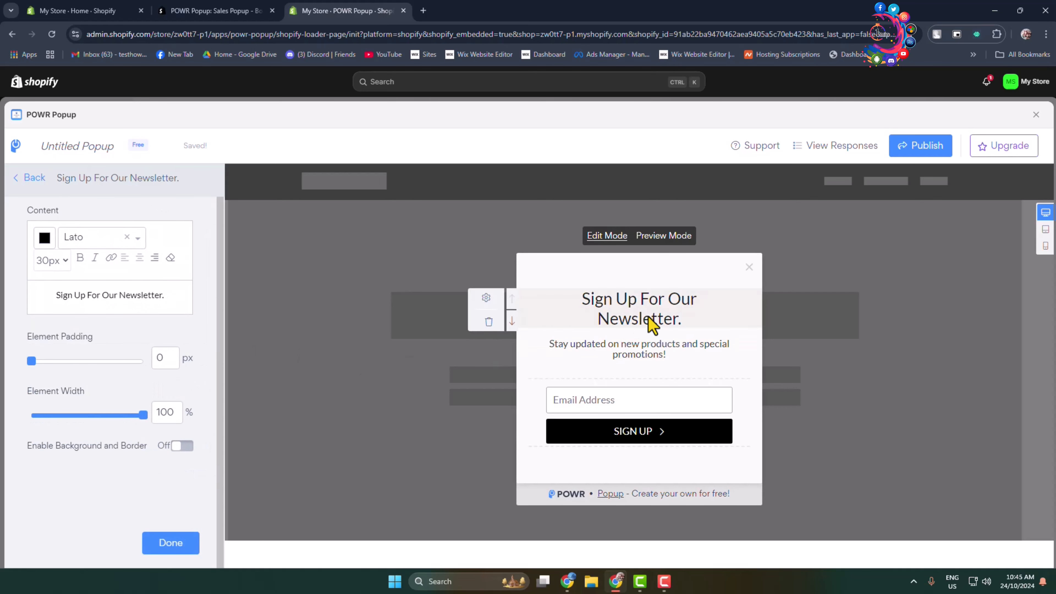
# Step: Add an "s" to the end of the popup's description text, making it end in "special promotions!s"
pyautogui.click(640, 348)
pyautogui.click(166, 310)
pyautogui.write('s and special promotions!s')
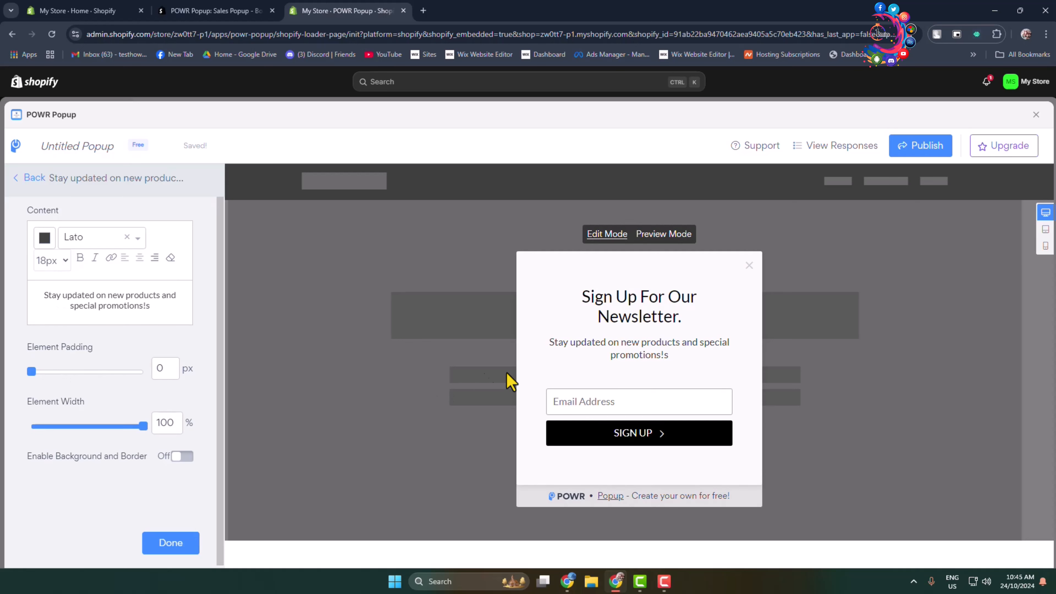
# Step: Make the popup form's Email Address field required and return to the content overview
pyautogui.click(600, 407)
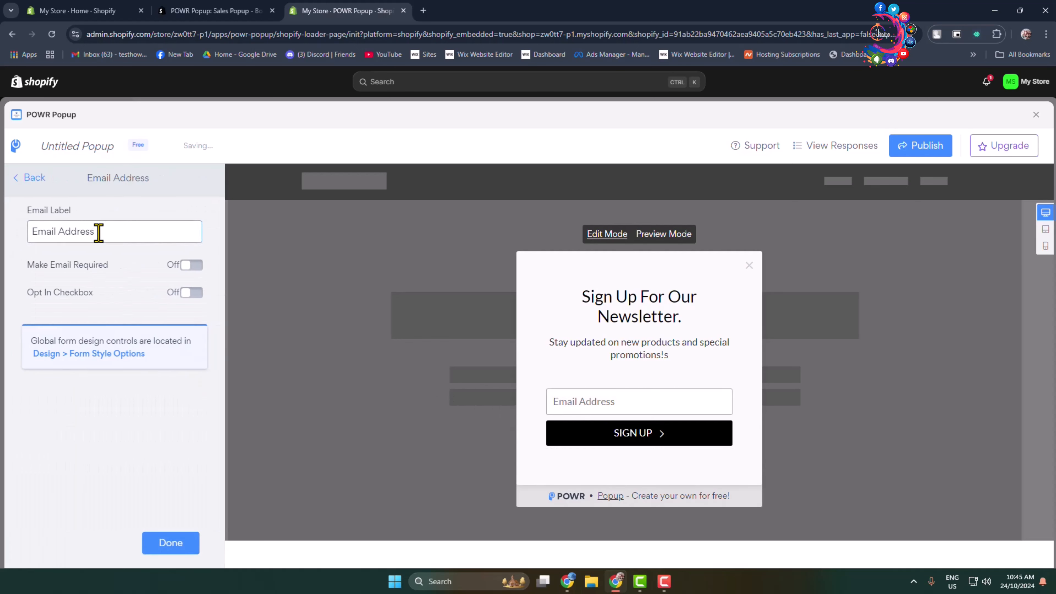
pyautogui.moveTo(99, 230); pyautogui.dragTo(28, 230)
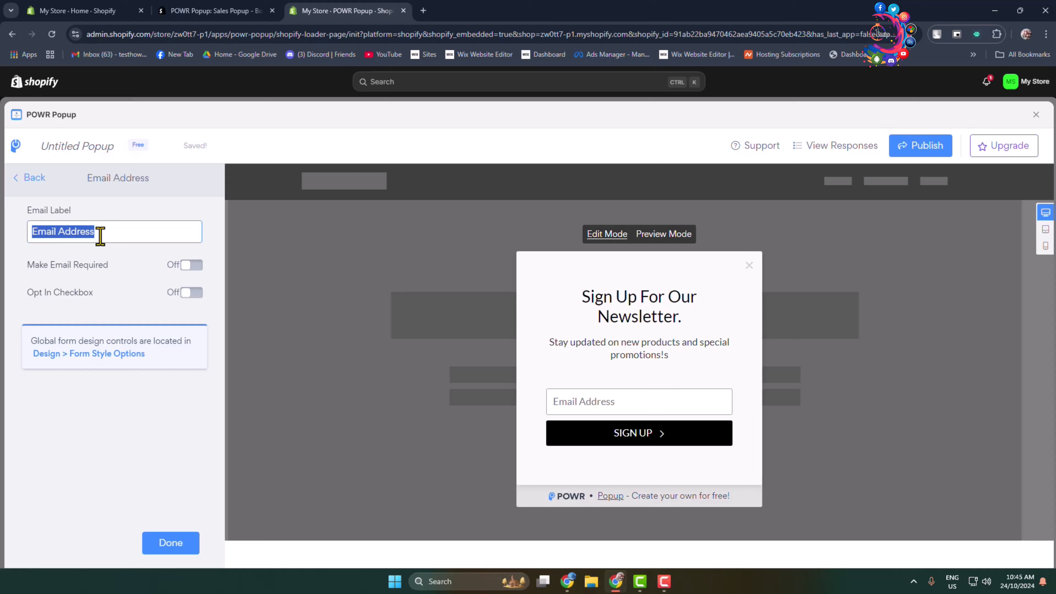
pyautogui.click(193, 266)
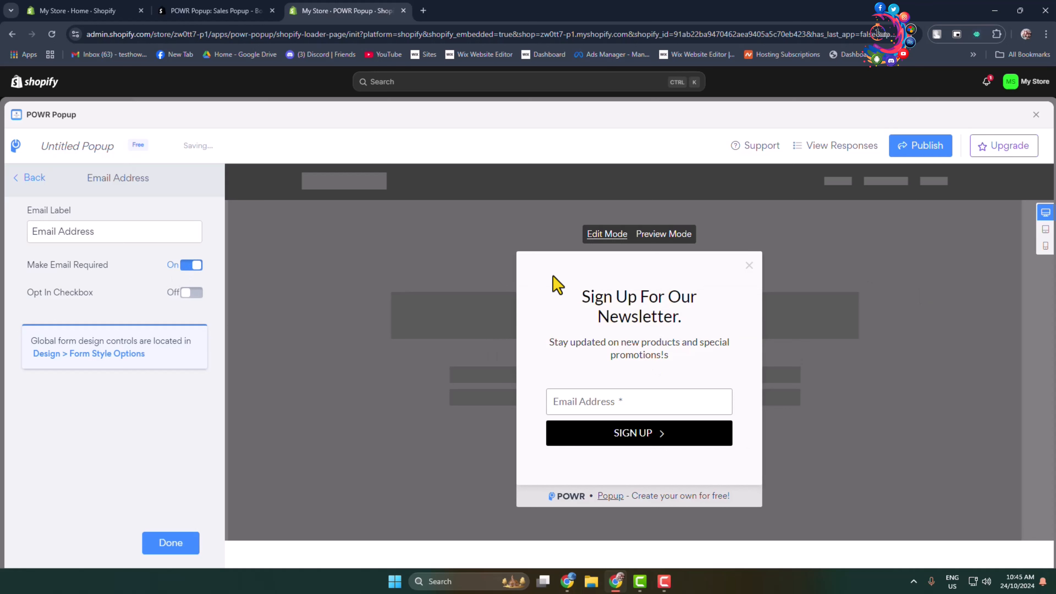
pyautogui.click(514, 280)
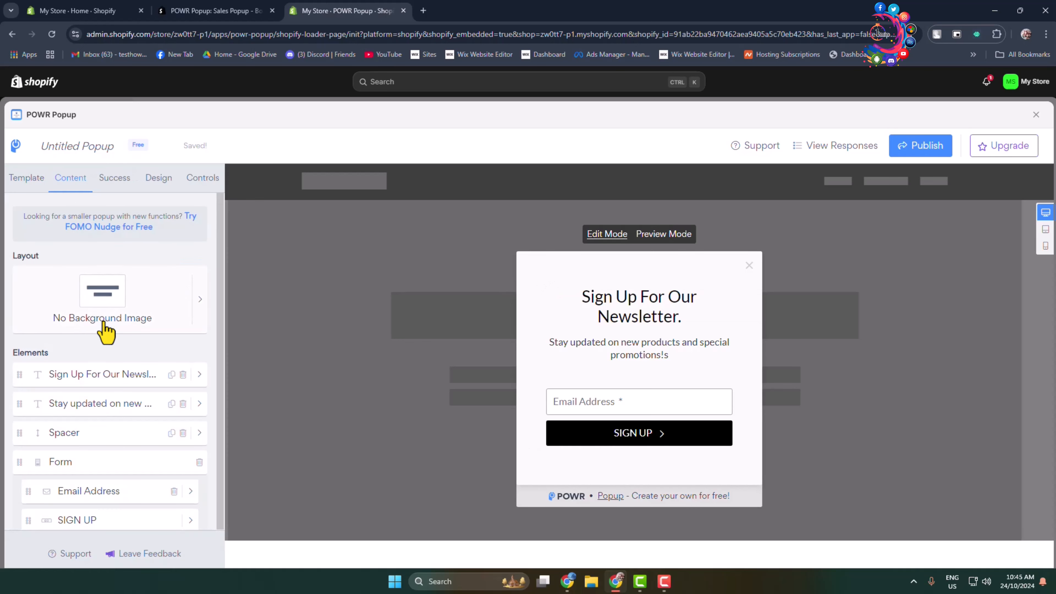
# Step: Apply the Happy Thanksgiving template to the popup and accept overwriting the current content
pyautogui.click(100, 313)
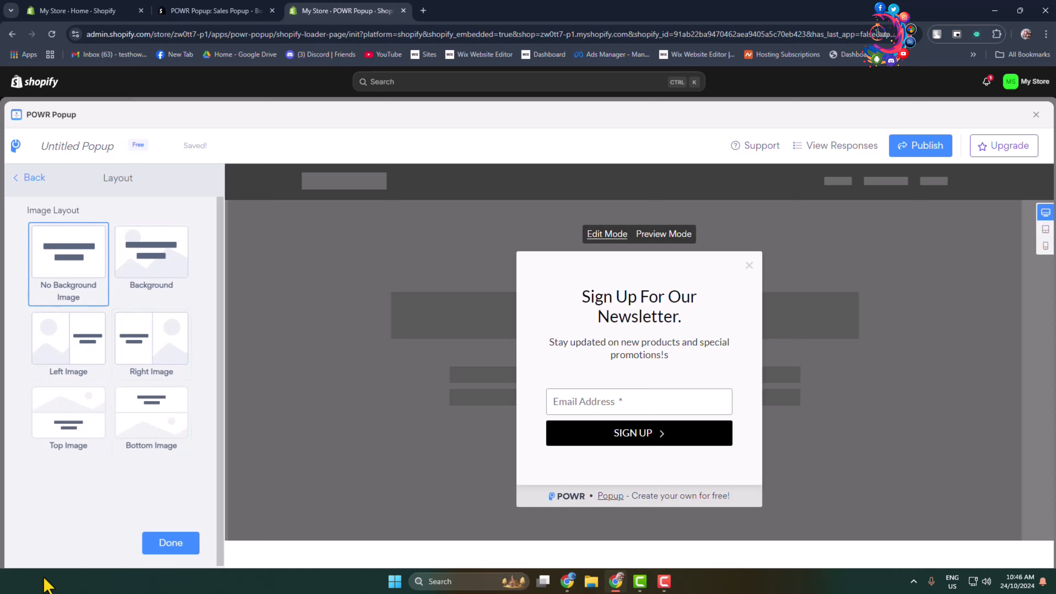
pyautogui.click(24, 179)
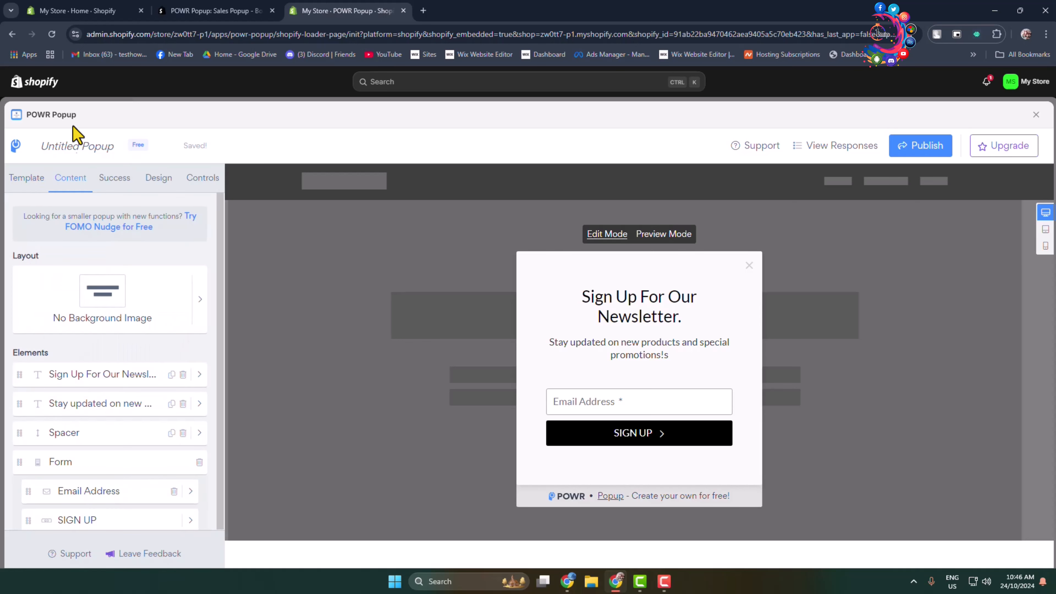
pyautogui.click(43, 183)
pyautogui.scroll(-10, 82, 306)
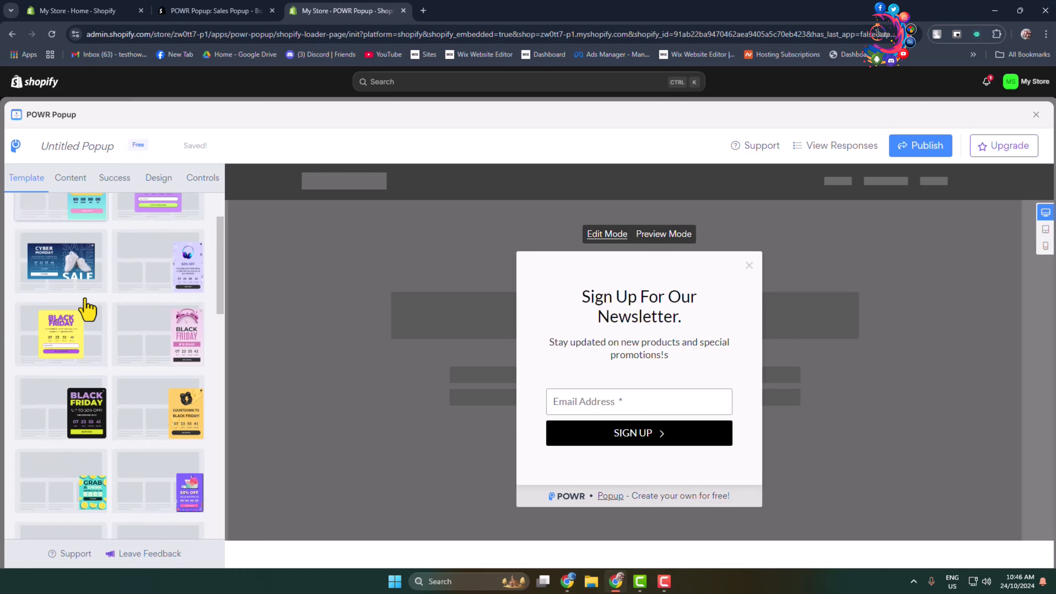
pyautogui.scroll(-2, 104, 393)
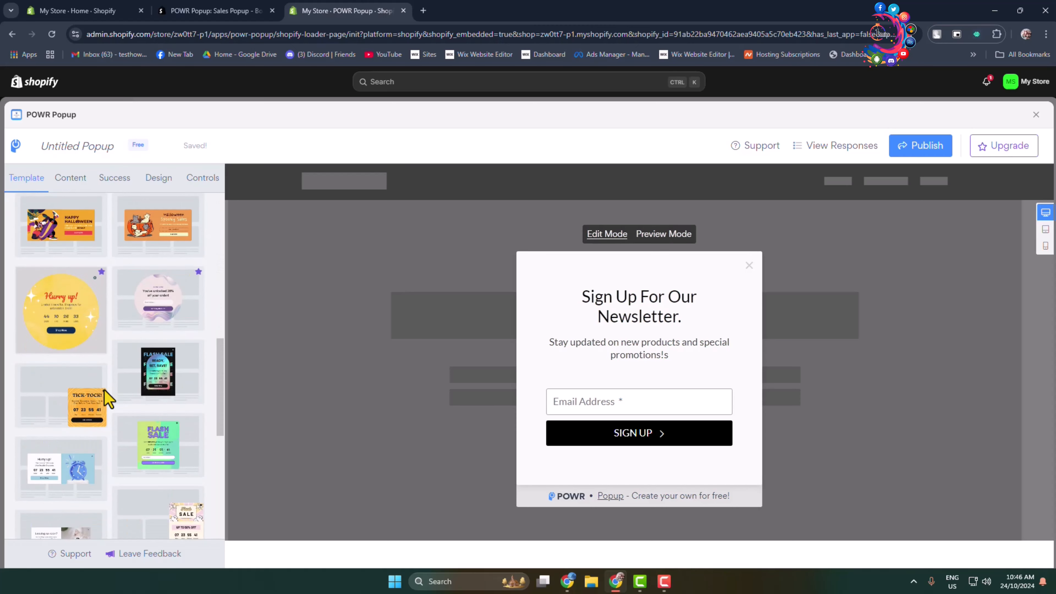
pyautogui.scroll(3, 105, 393)
pyautogui.click(157, 398)
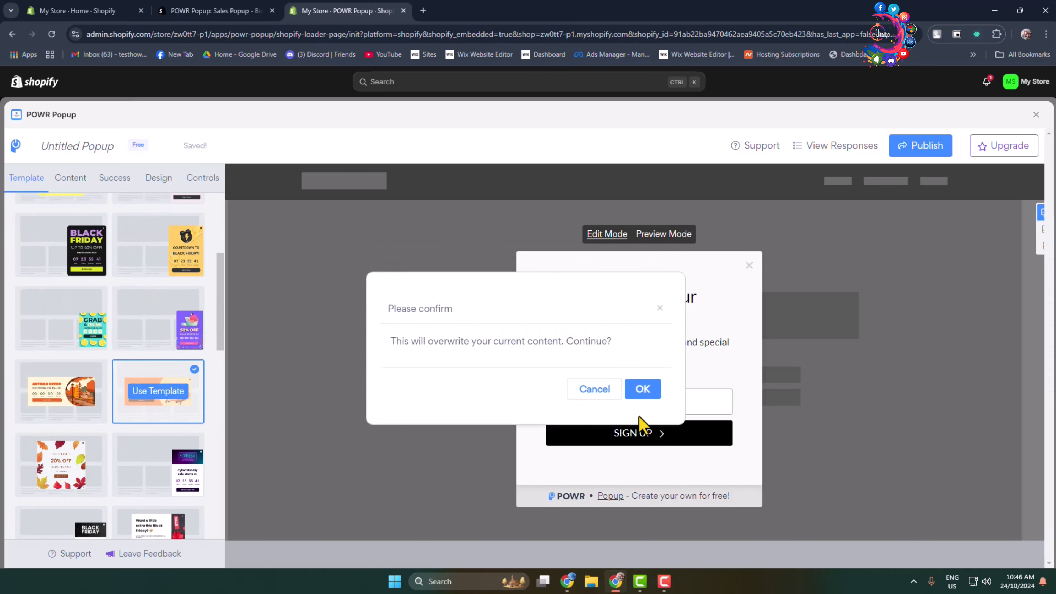
pyautogui.click(640, 391)
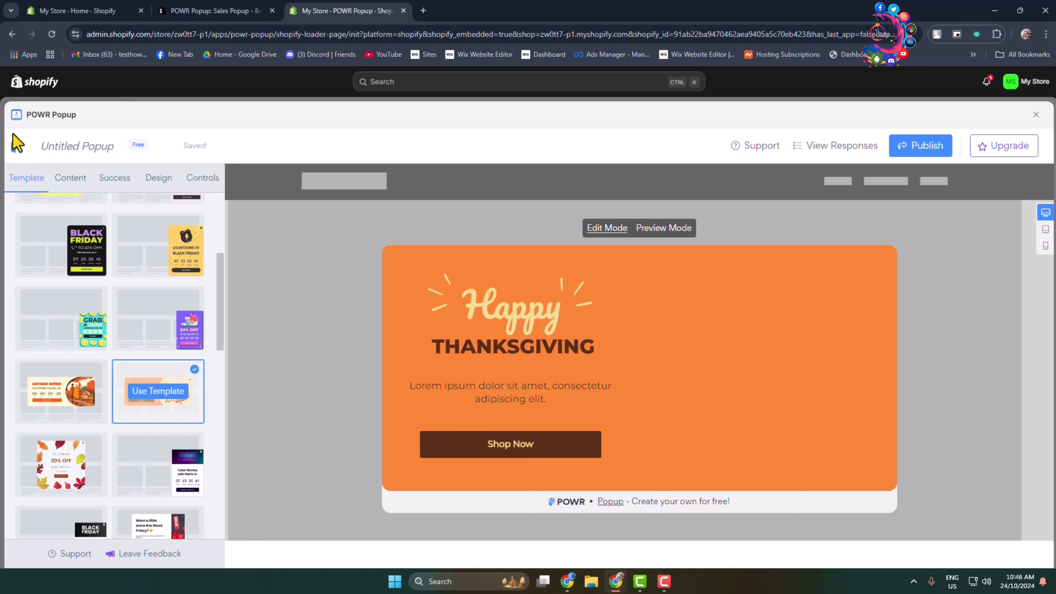
# Step: Check the popup's content and success settings, and open its publishing options for Shopify
pyautogui.click(68, 180)
pyautogui.click(117, 180)
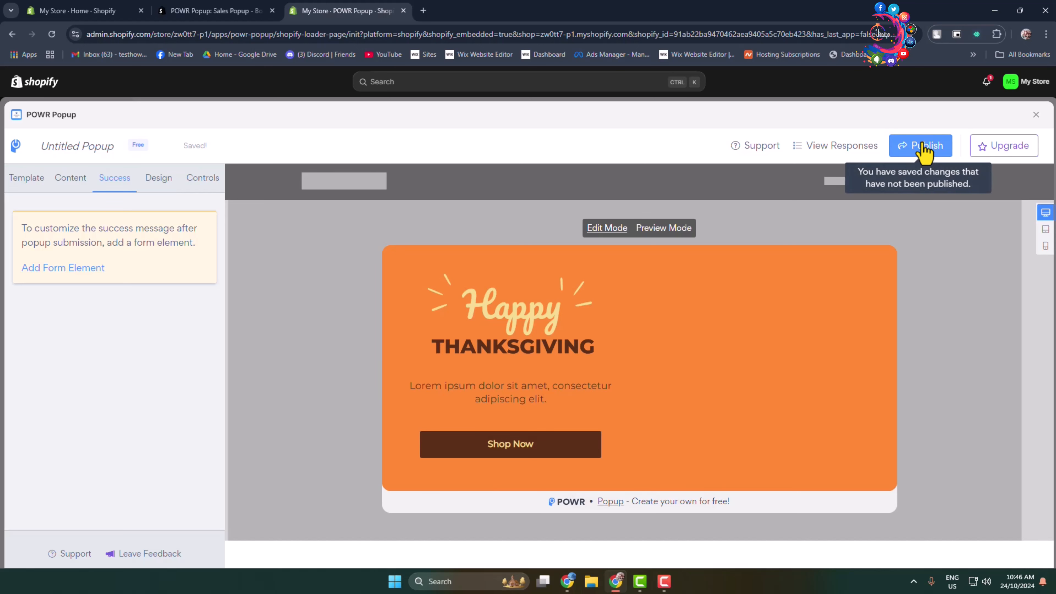
pyautogui.click(922, 147)
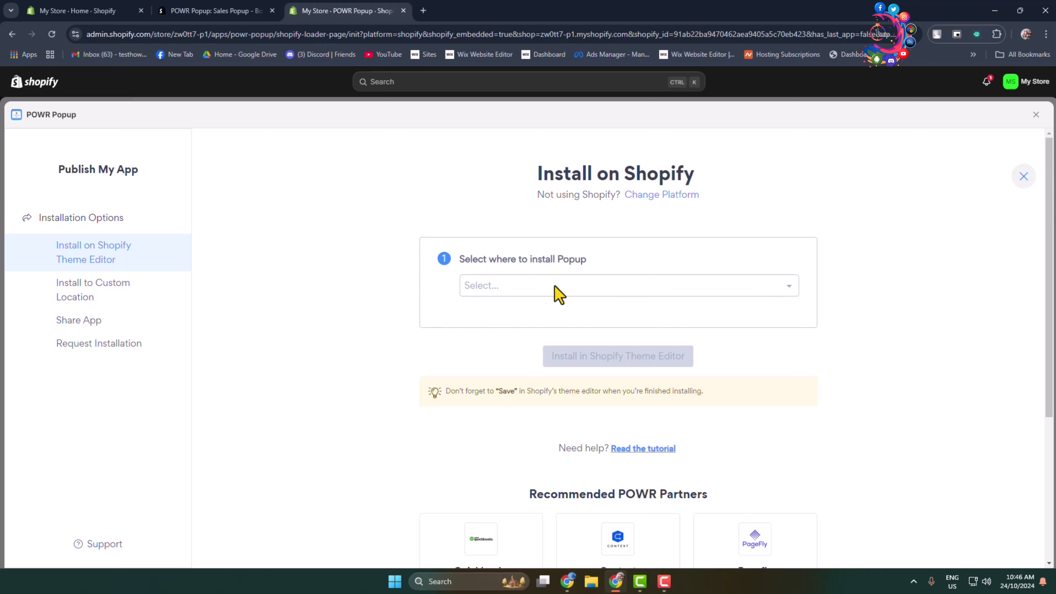
# Step: Review the available install locations for the popup and select All Blog Articles
pyautogui.click(785, 296)
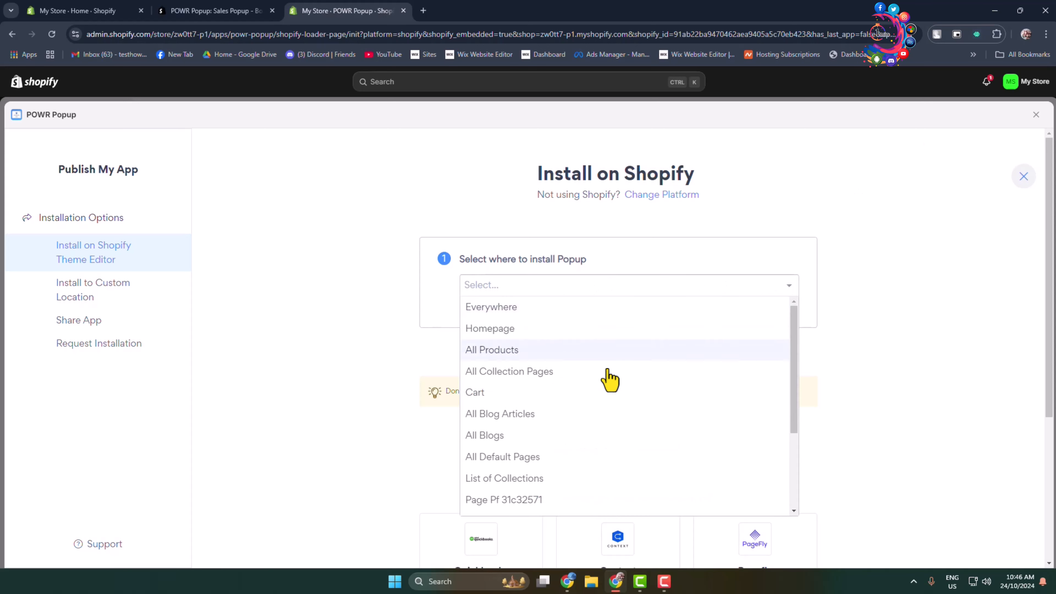
pyautogui.scroll(-3, 609, 400)
pyautogui.scroll(3, 609, 418)
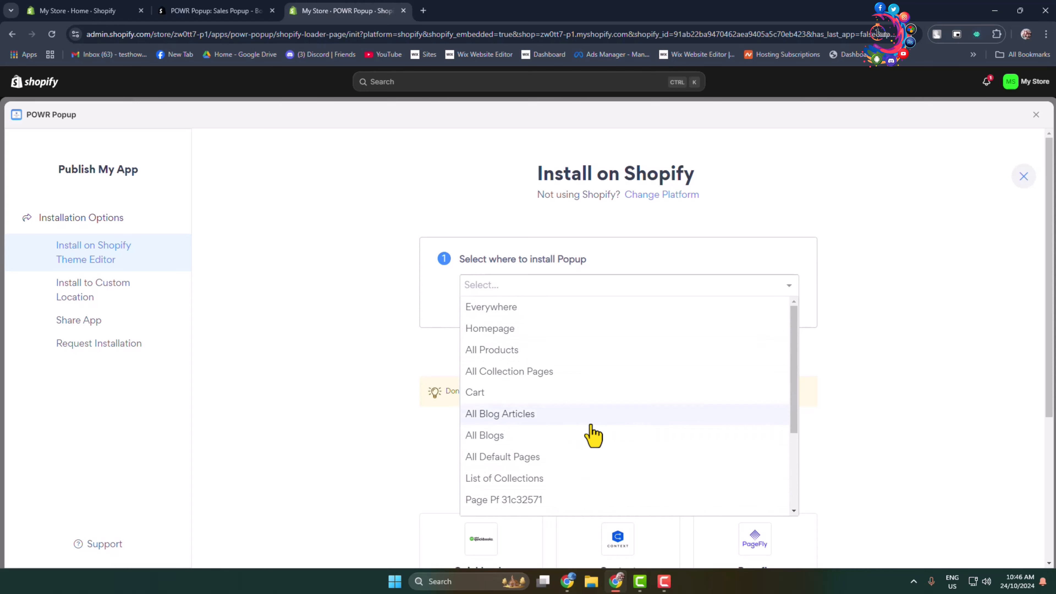
pyautogui.scroll(-3, 592, 434)
pyautogui.scroll(3, 592, 435)
pyautogui.click(592, 415)
pyautogui.rightClick(591, 419)
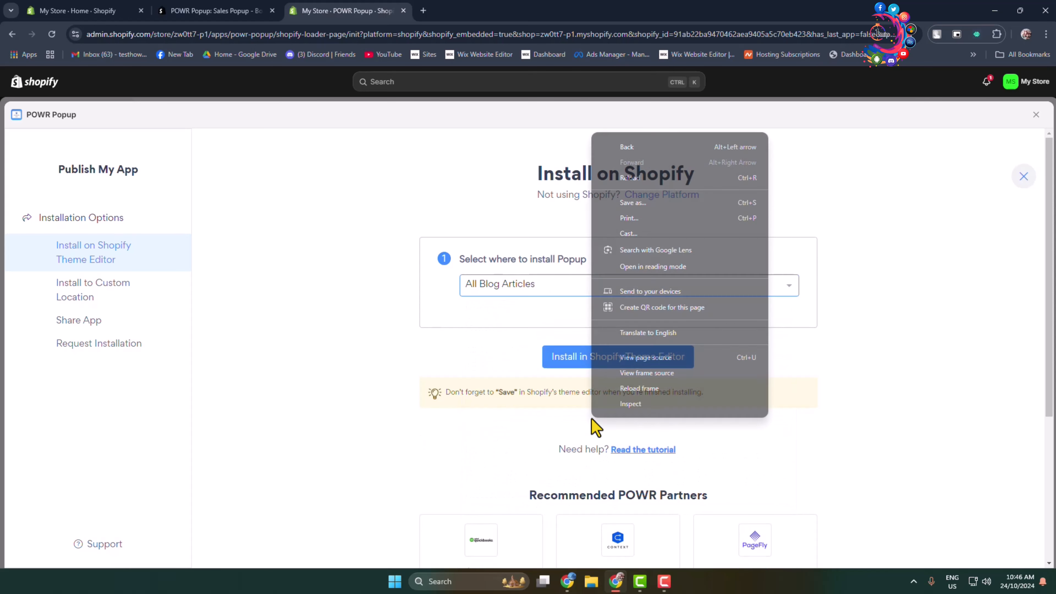
# Step: Set the popup's install location to All Products and install it in the Shopify theme editor
pyautogui.click(526, 286)
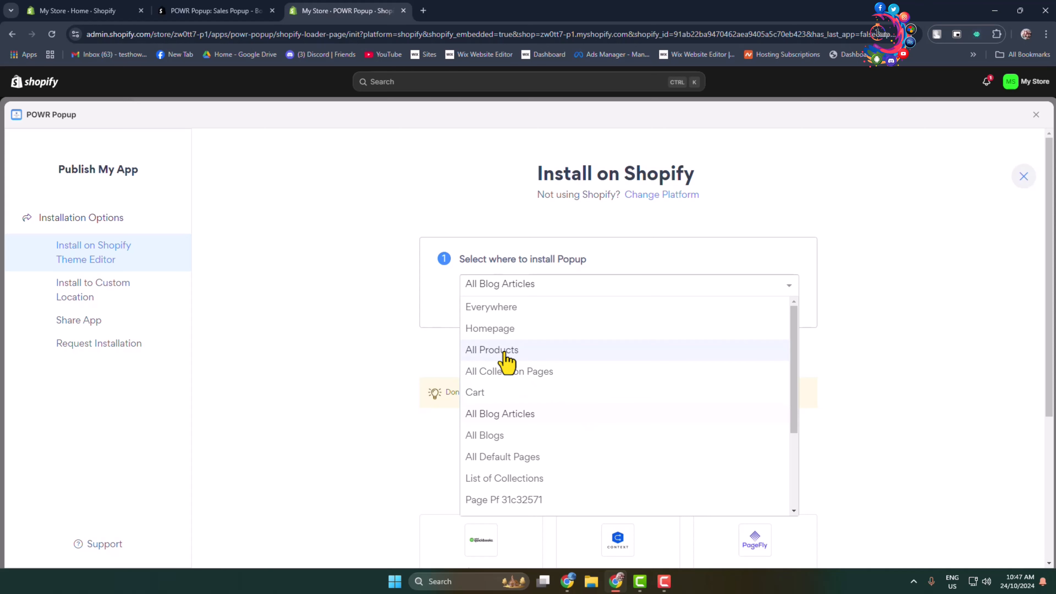
pyautogui.click(484, 351)
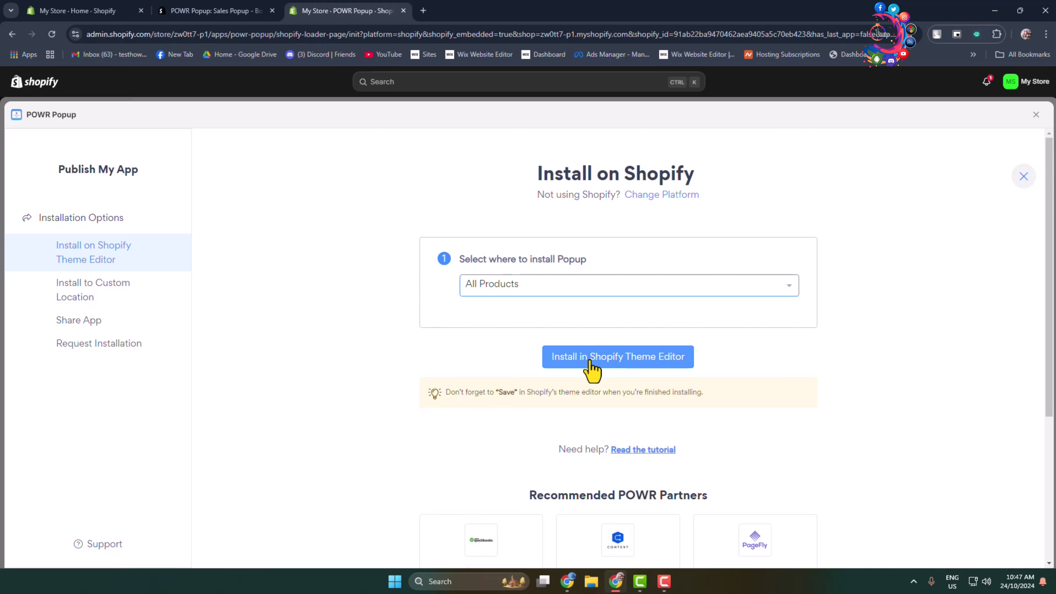
pyautogui.click(617, 359)
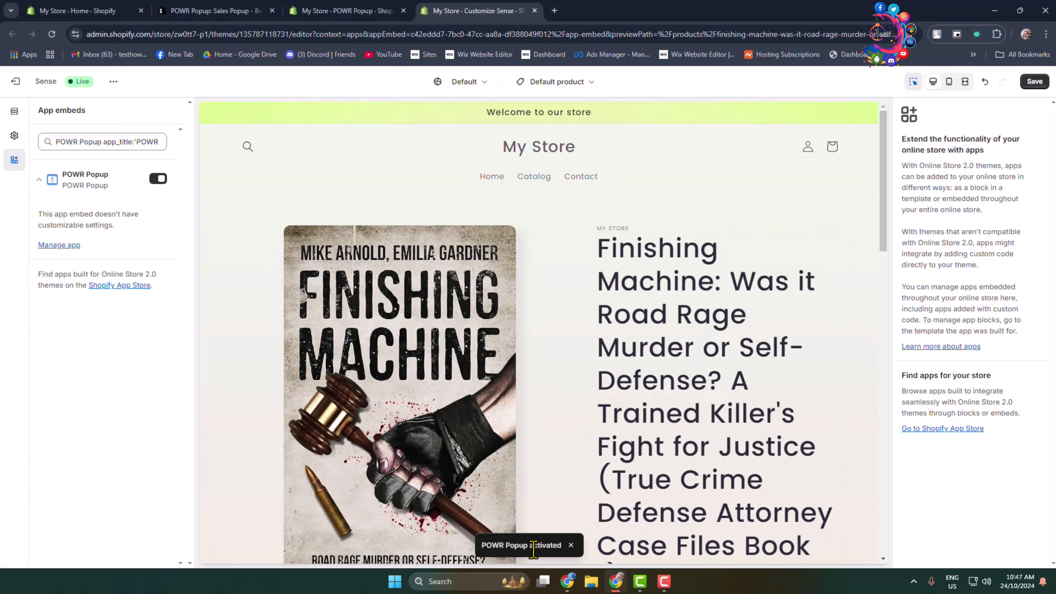
# Step: Check the popup in the product page preview and save the theme with the POWR Popup embed enabled
pyautogui.scroll(-9, 567, 436)
pyautogui.scroll(6, 567, 365)
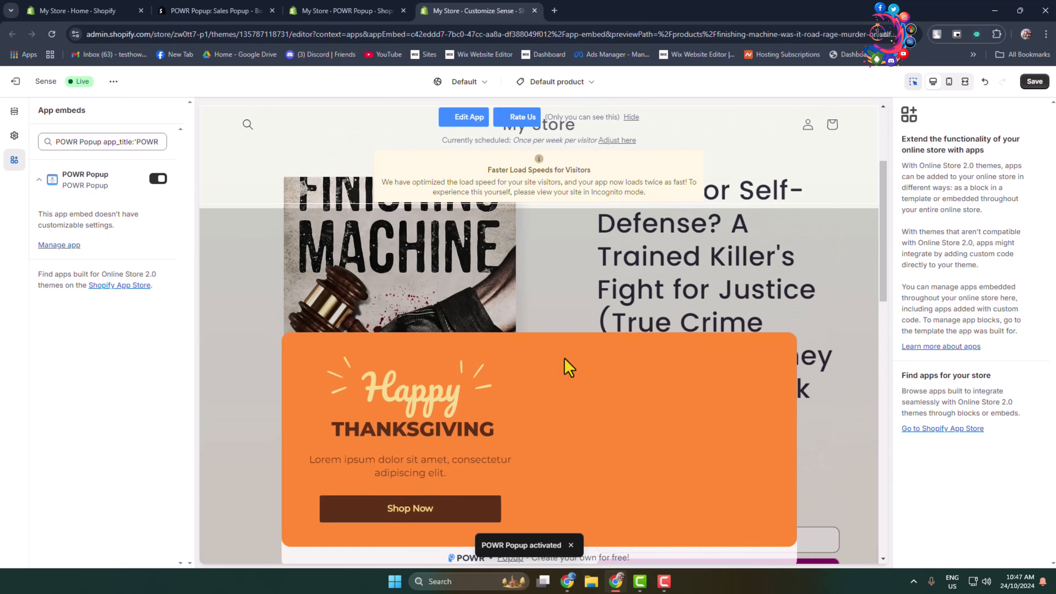
pyautogui.scroll(-3, 582, 354)
pyautogui.scroll(3, 578, 353)
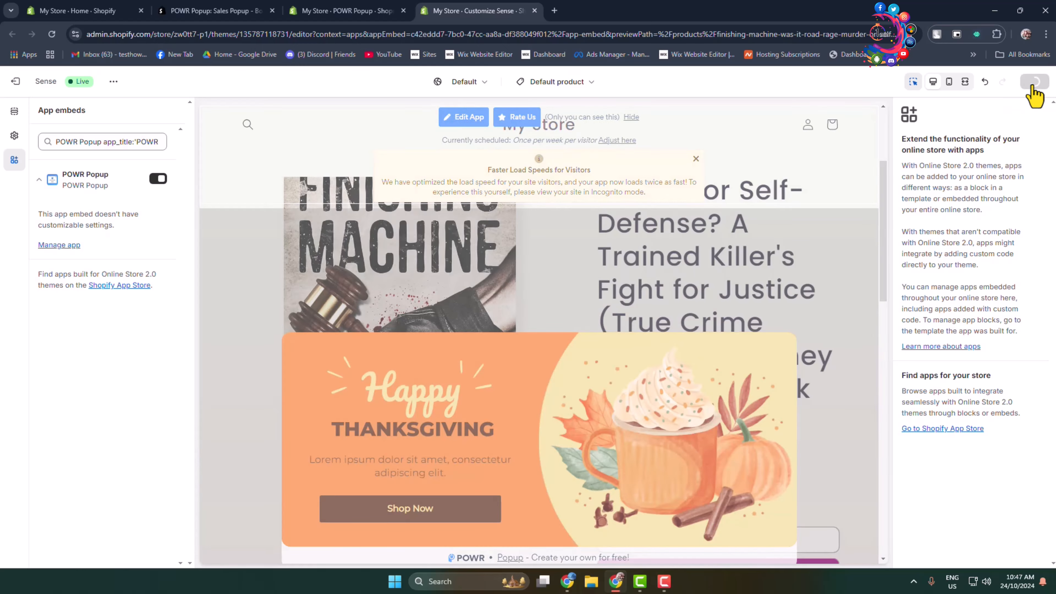
pyautogui.click(1033, 83)
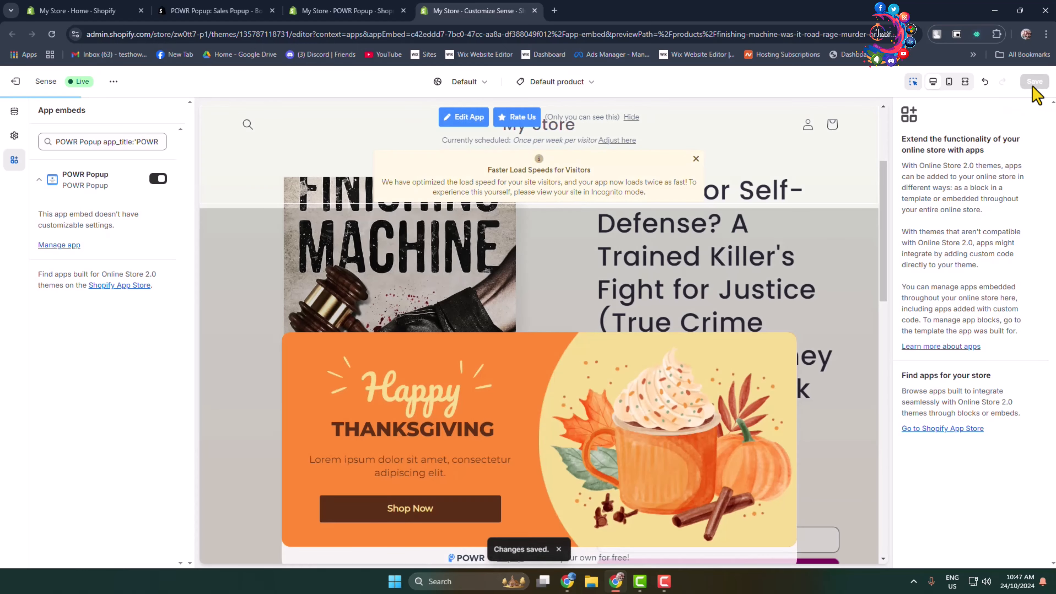
# Step: Dismiss the app recommendations in the Shopify admin, view the live online store, and open the Finishing Machine product page
pyautogui.click(79, 11)
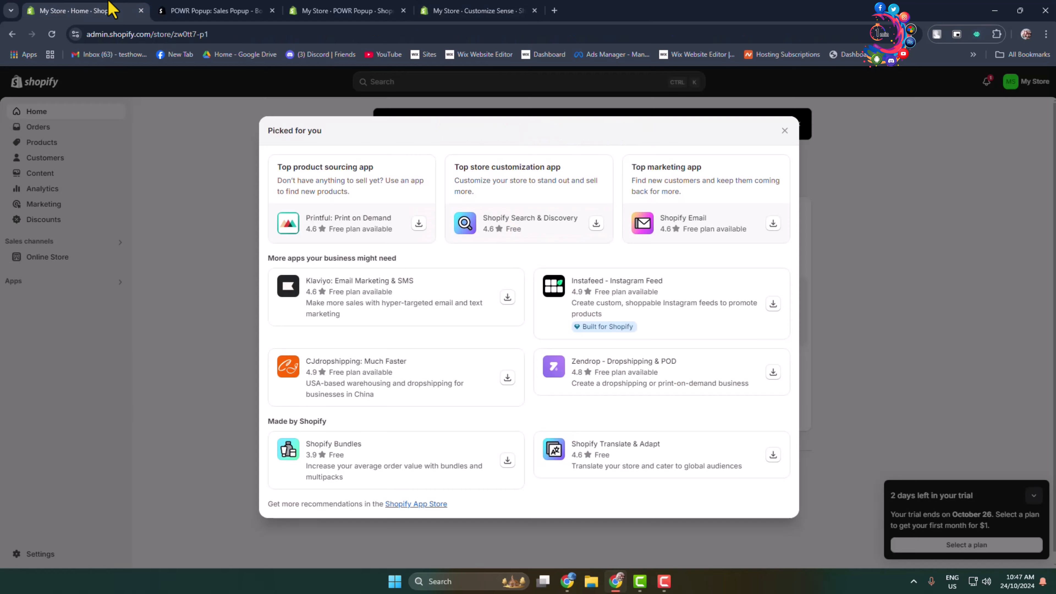
pyautogui.click(786, 132)
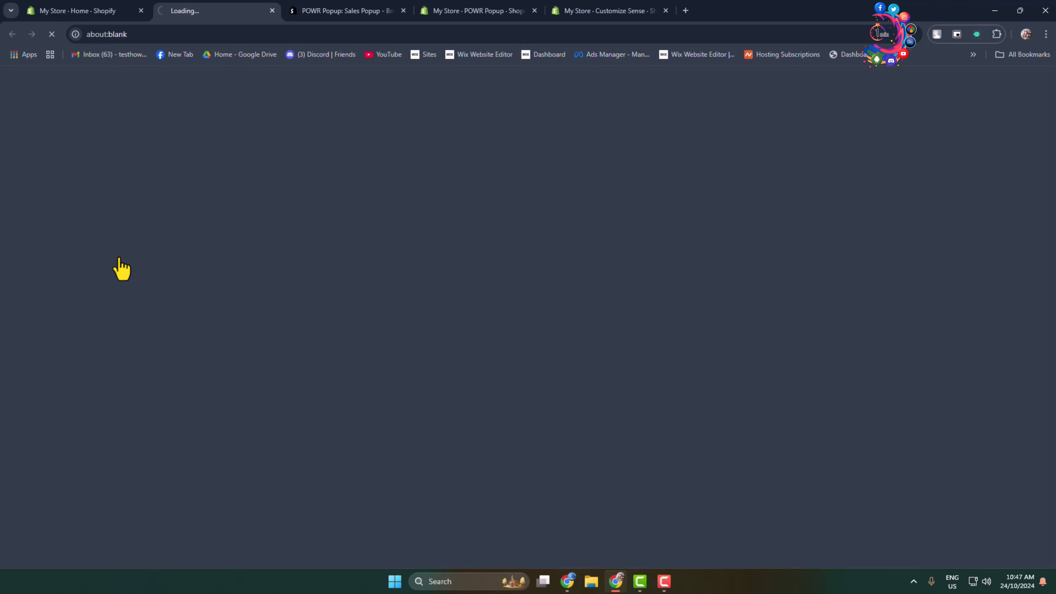
pyautogui.scroll(-4, 299, 332)
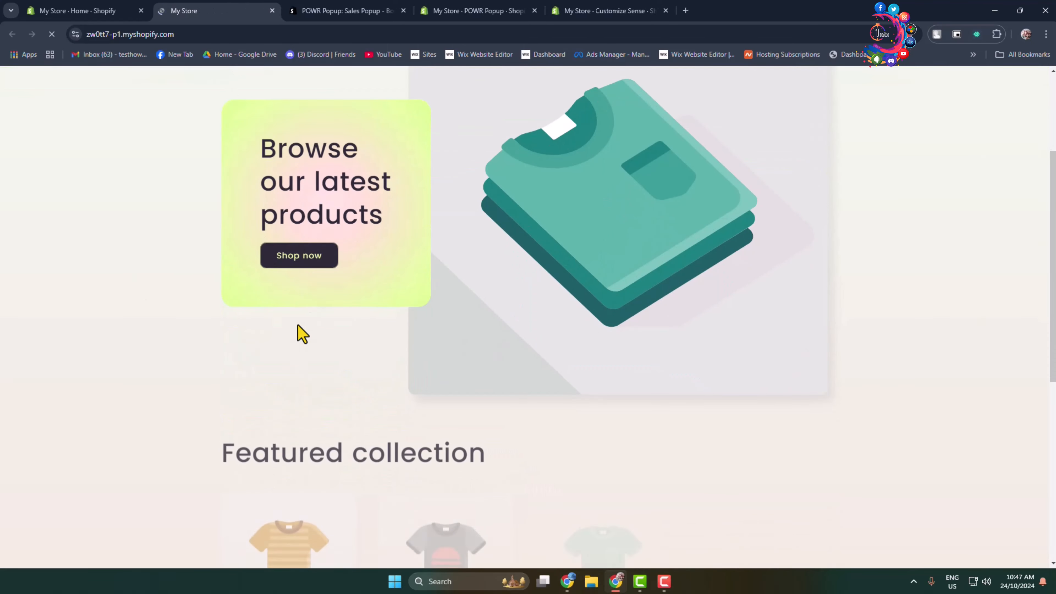
pyautogui.click(305, 257)
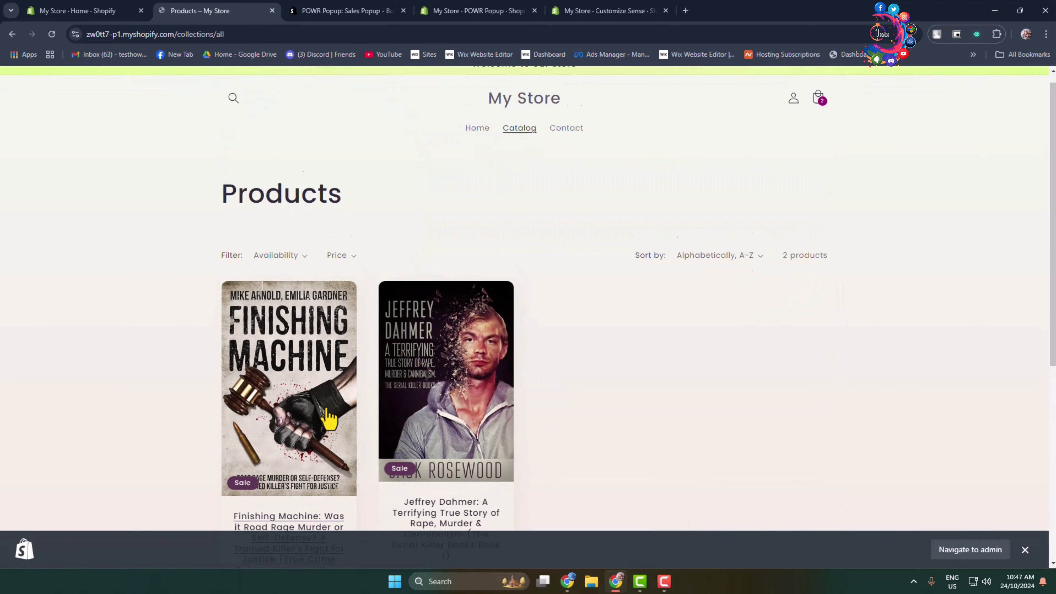
pyautogui.scroll(-5, 274, 345)
pyautogui.click(274, 345)
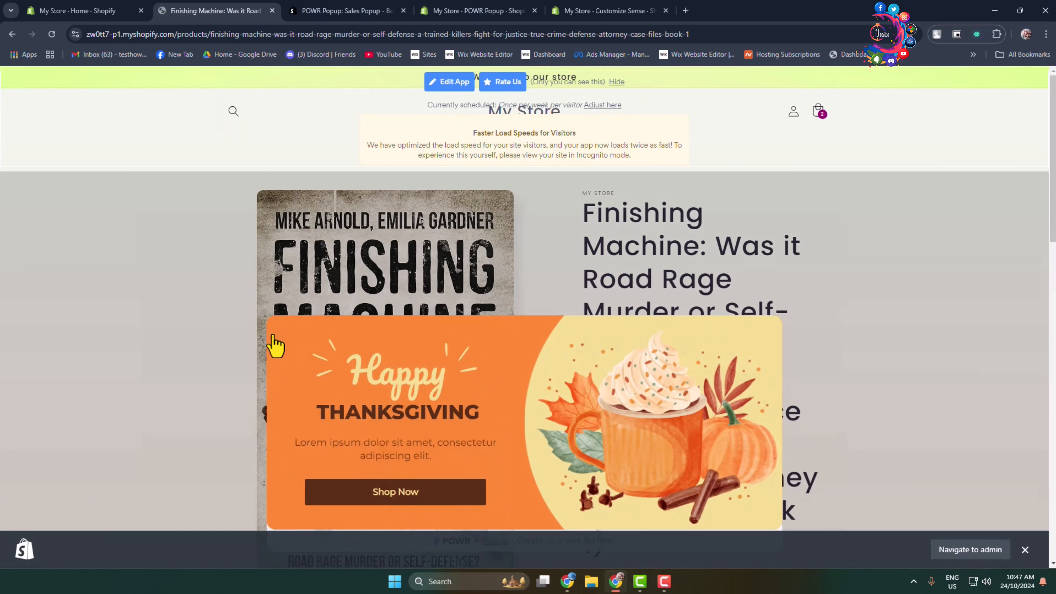
# Step: Examine the Thanksgiving popup on the live product page and dismiss the notice about faster load speeds
pyautogui.scroll(-5, 861, 397)
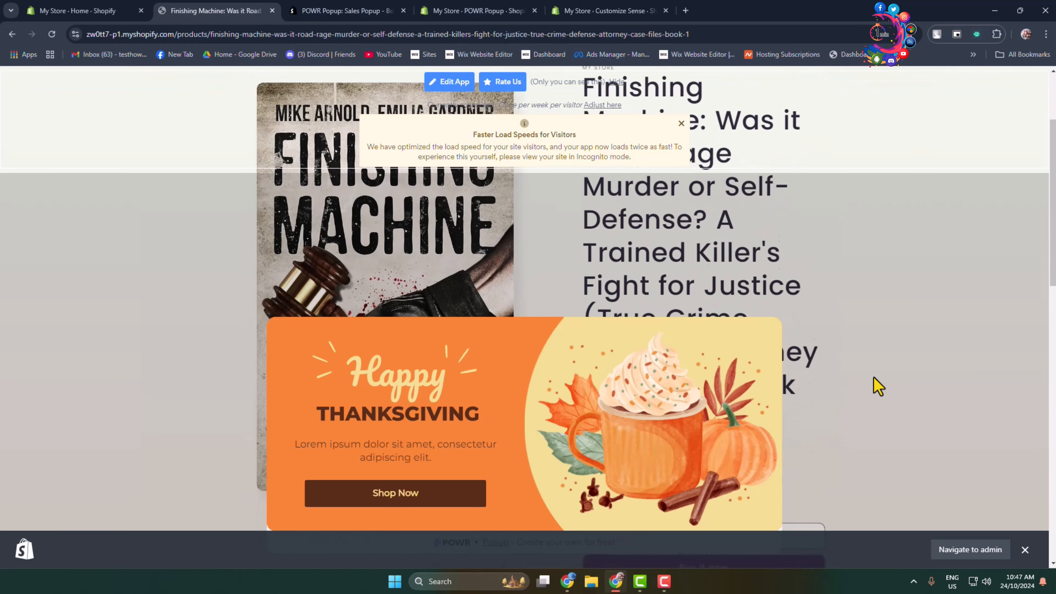
pyautogui.scroll(5, 545, 281)
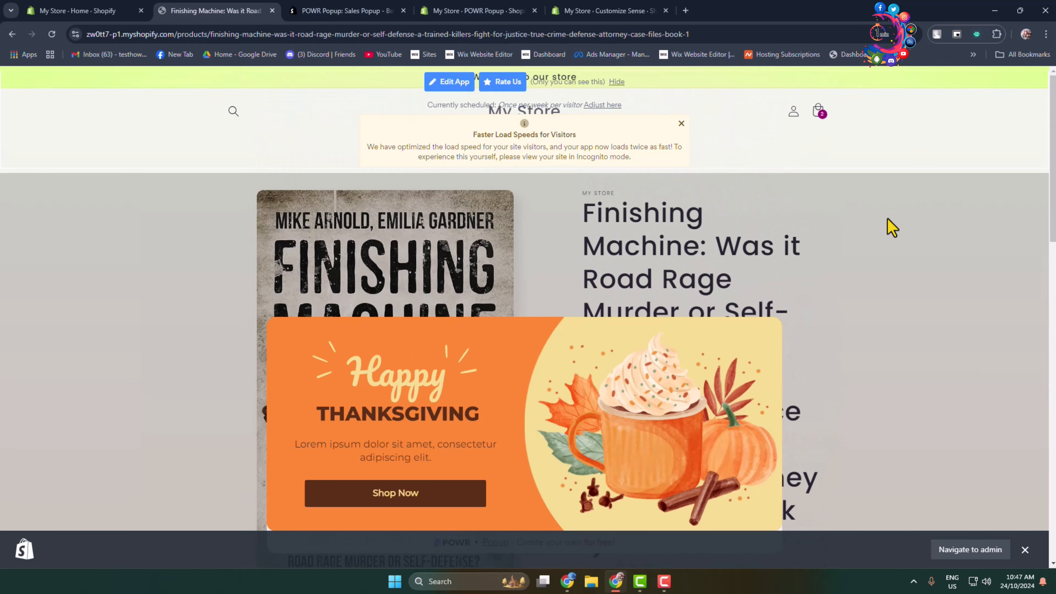
pyautogui.scroll(-5, 589, 247)
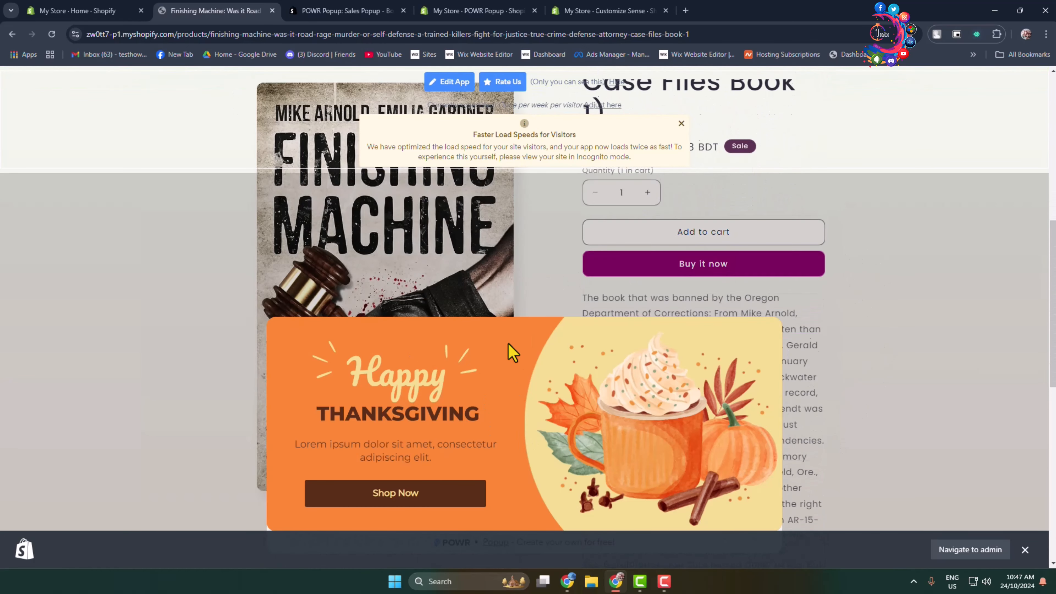
pyautogui.scroll(3, 611, 275)
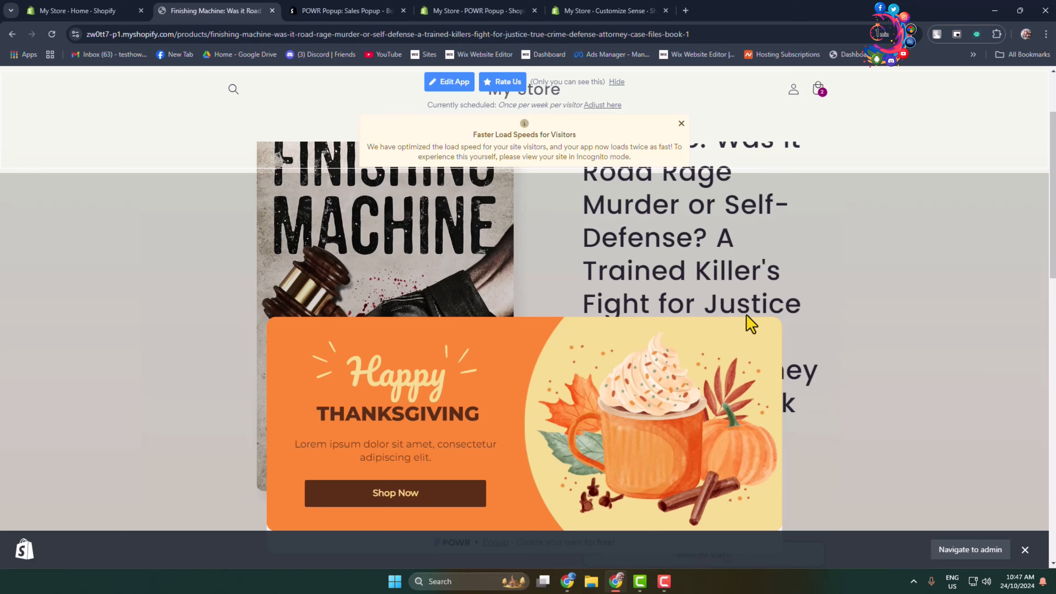
pyautogui.click(681, 124)
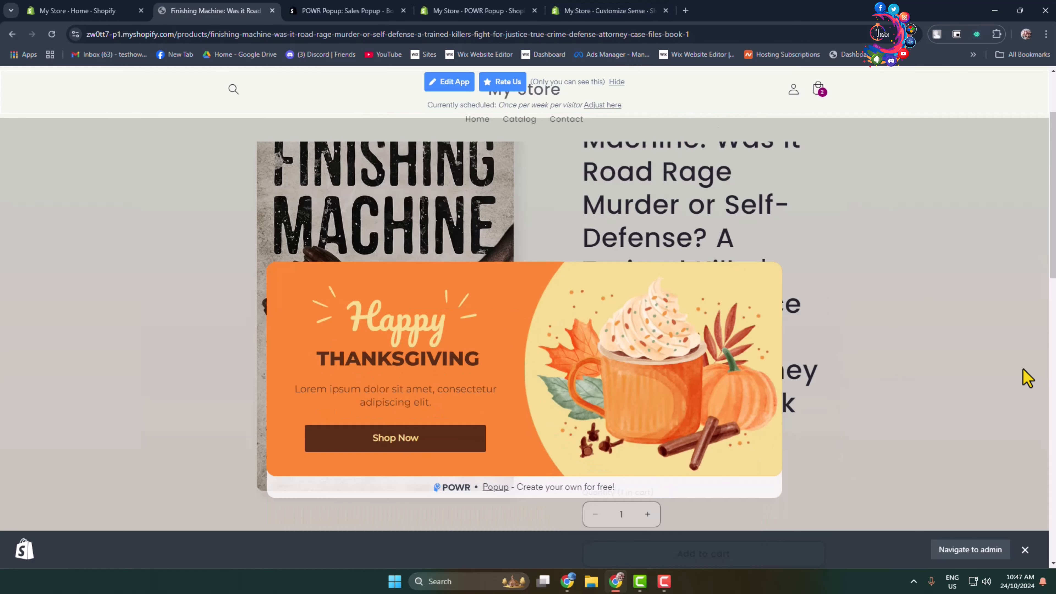